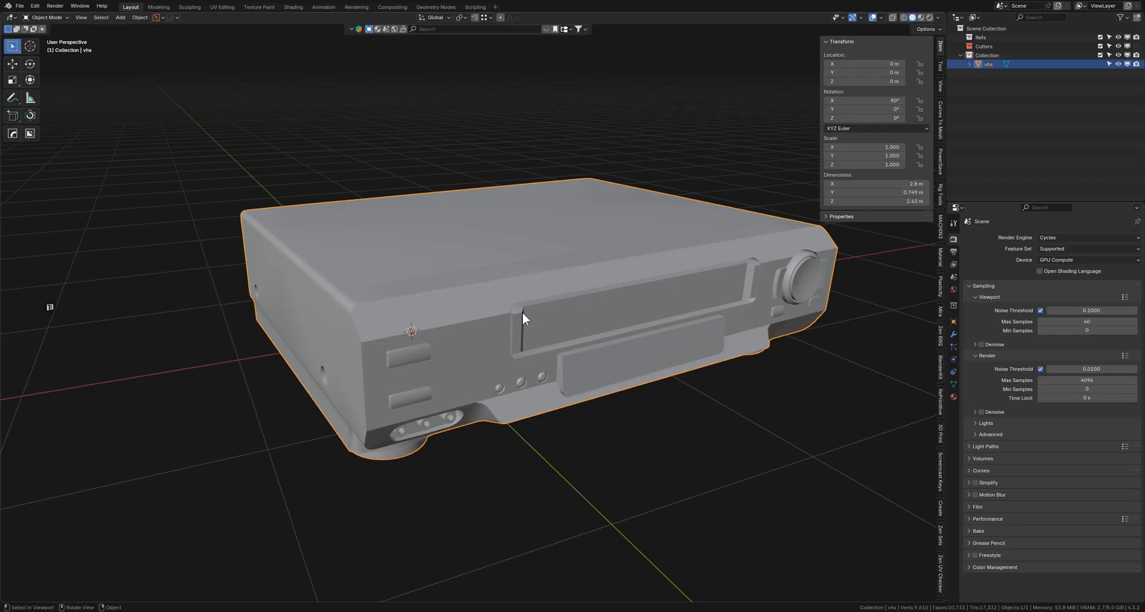
Open the vhs mesh in Edit Mode beside a UV editor and select all of its faces.
middle_drag(525, 320, 486, 312)
key(ctrl+Tab)
click(563, 310)
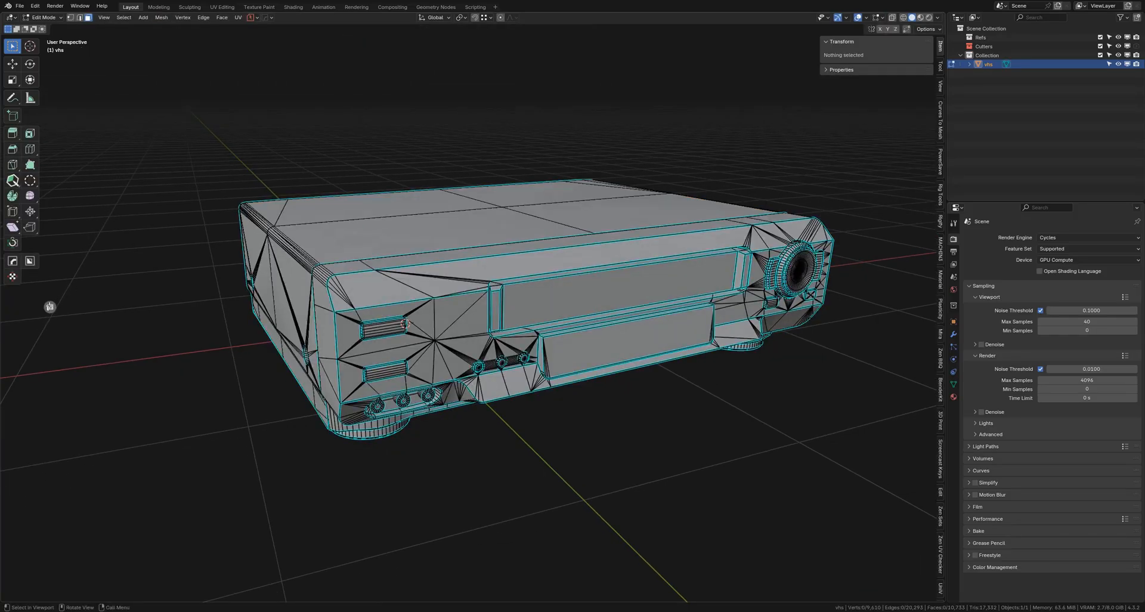
click(50, 307)
scroll(237, 334, up, 1)
middle_drag(238, 339, 219, 334)
key(a)
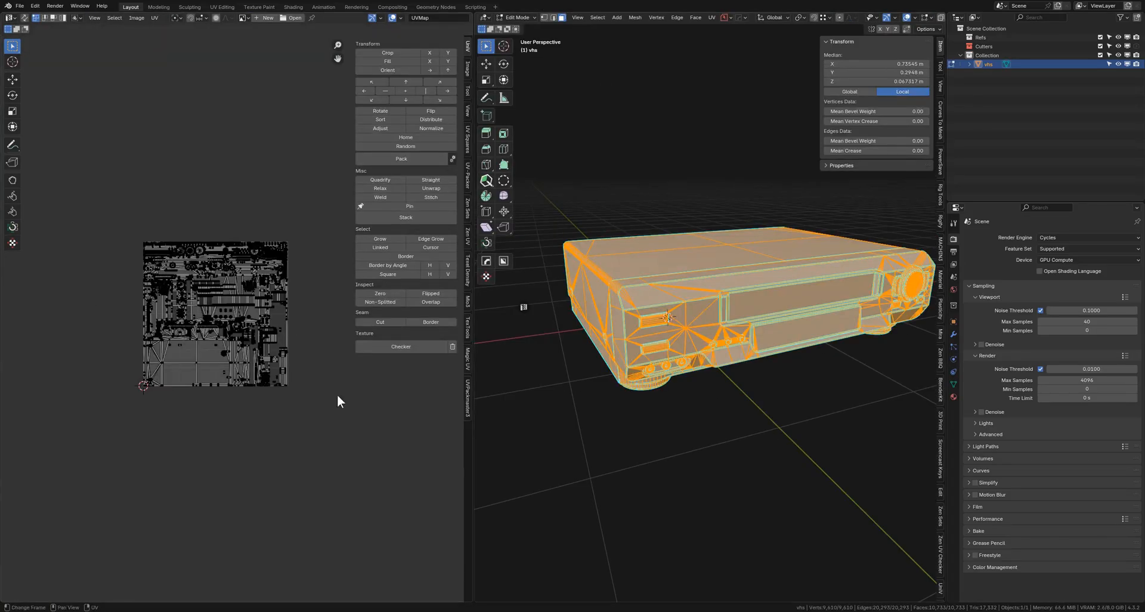
scroll(287, 401, up, 2)
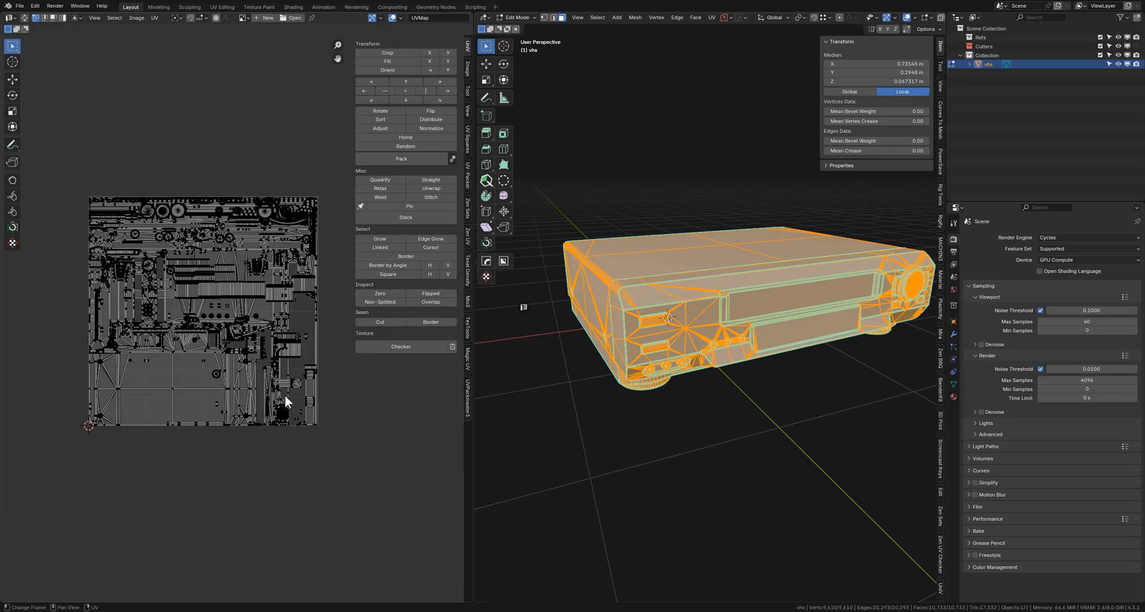
Resize the UV area with TexTools to 4096 by 2048 pixels.
click(467, 330)
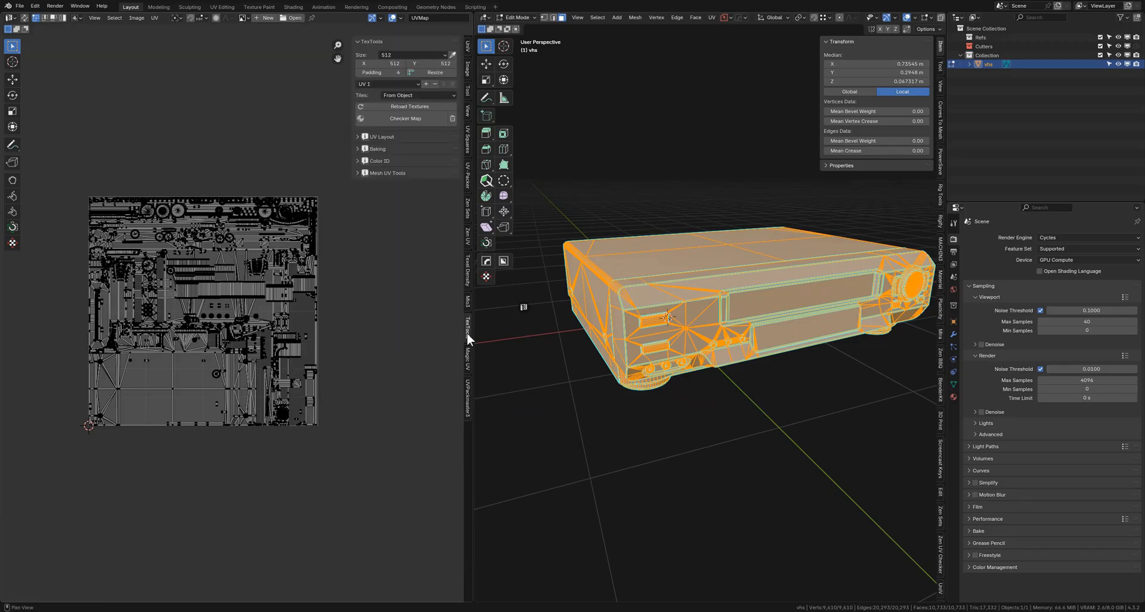
click(424, 72)
click(447, 81)
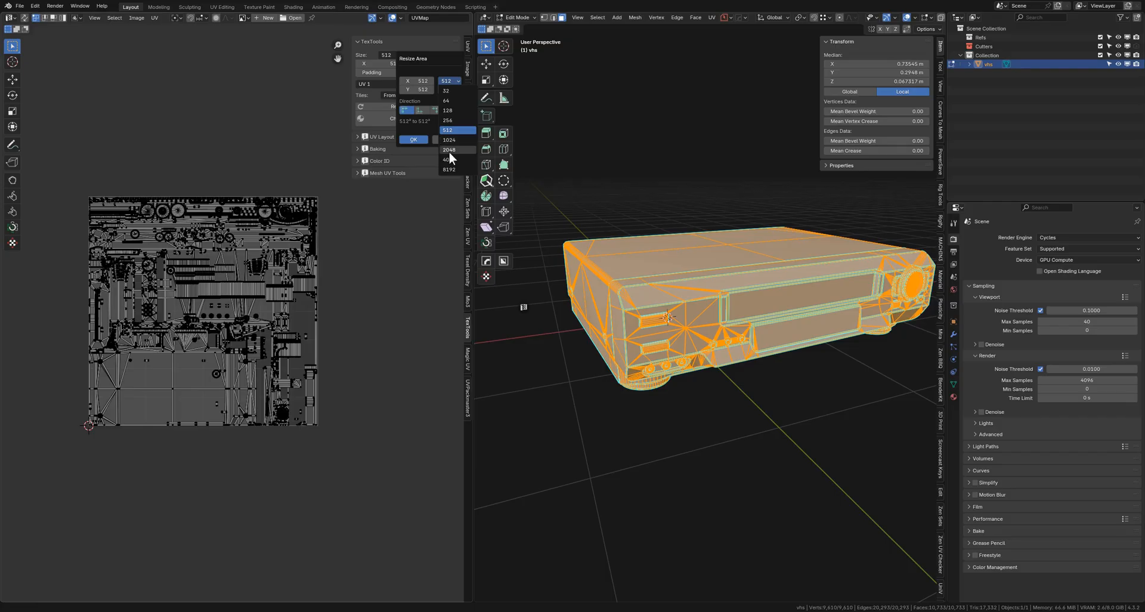
click(449, 160)
click(450, 89)
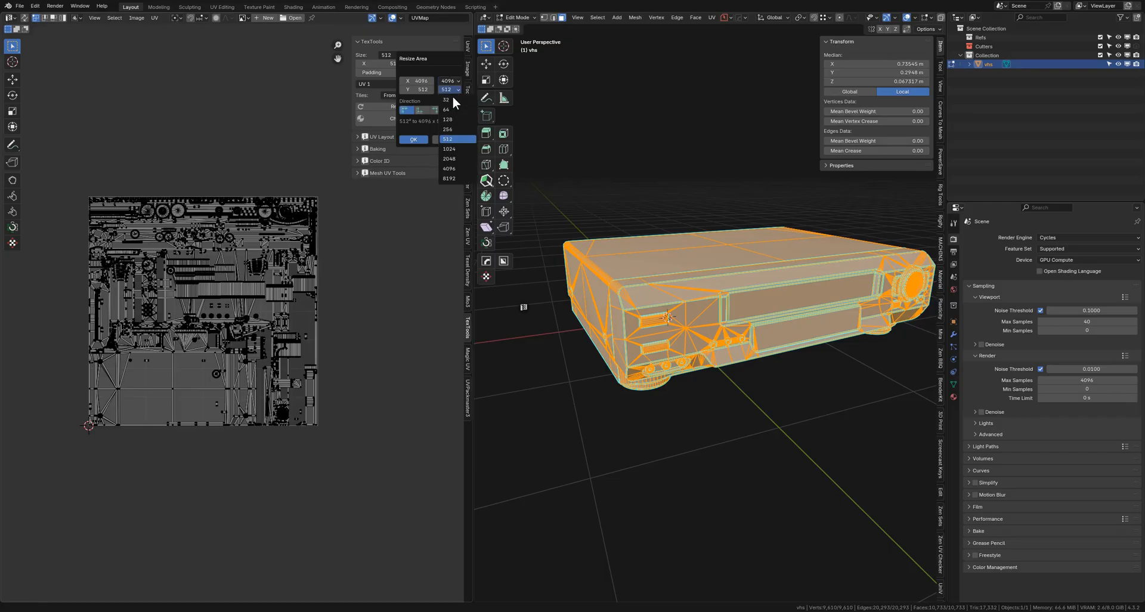
click(449, 158)
click(422, 139)
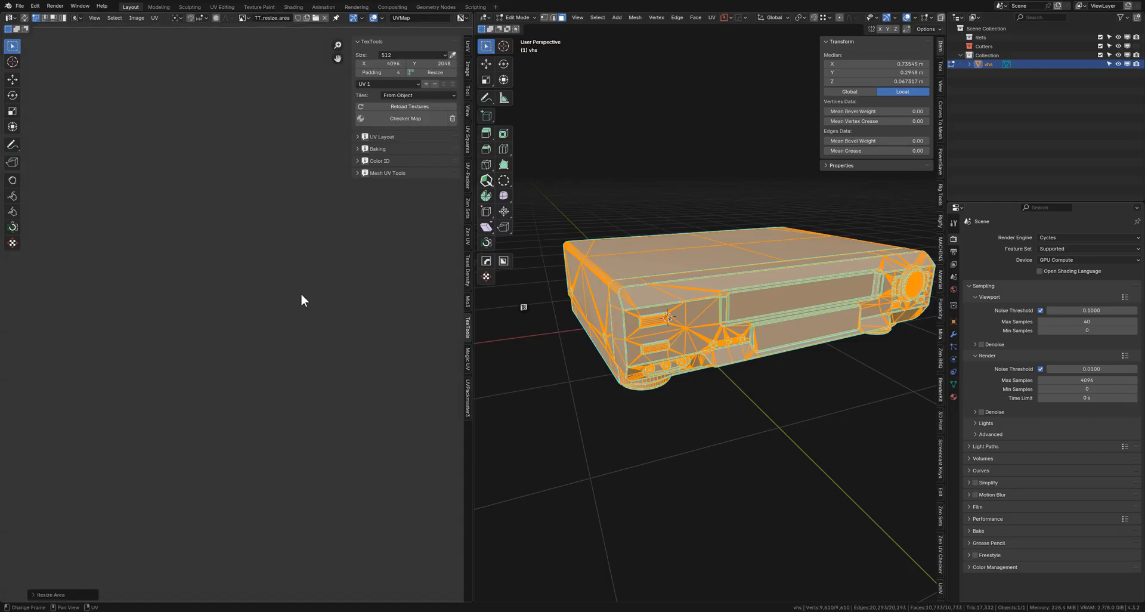
drag(160, 152, 39, 303)
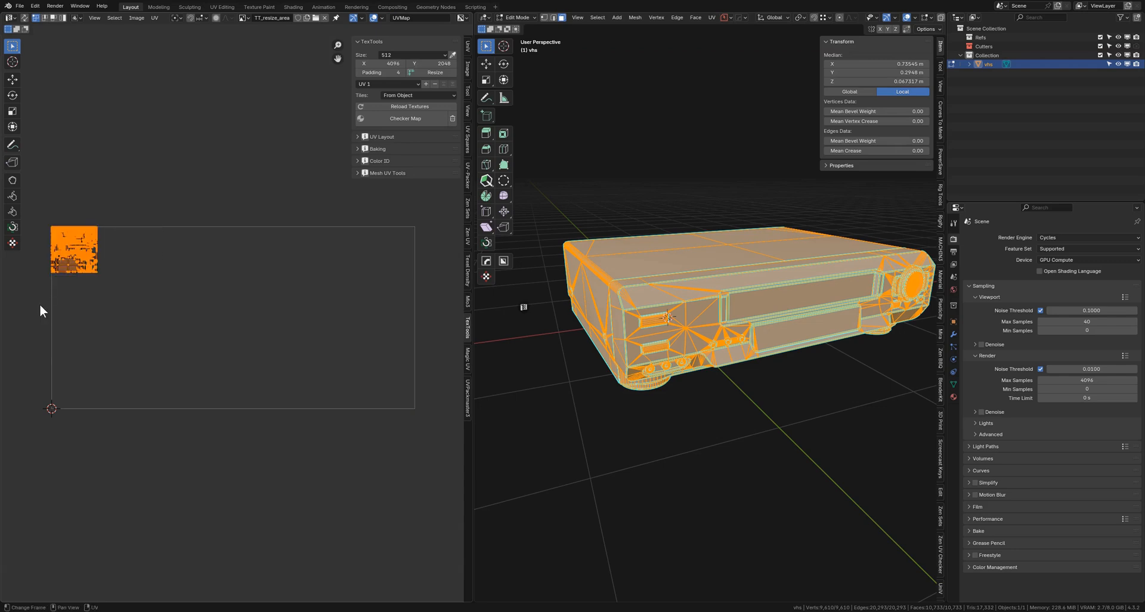
Configure the Texel Density Checker with a custom texture size 4096 px wide and 2048 px high.
click(467, 276)
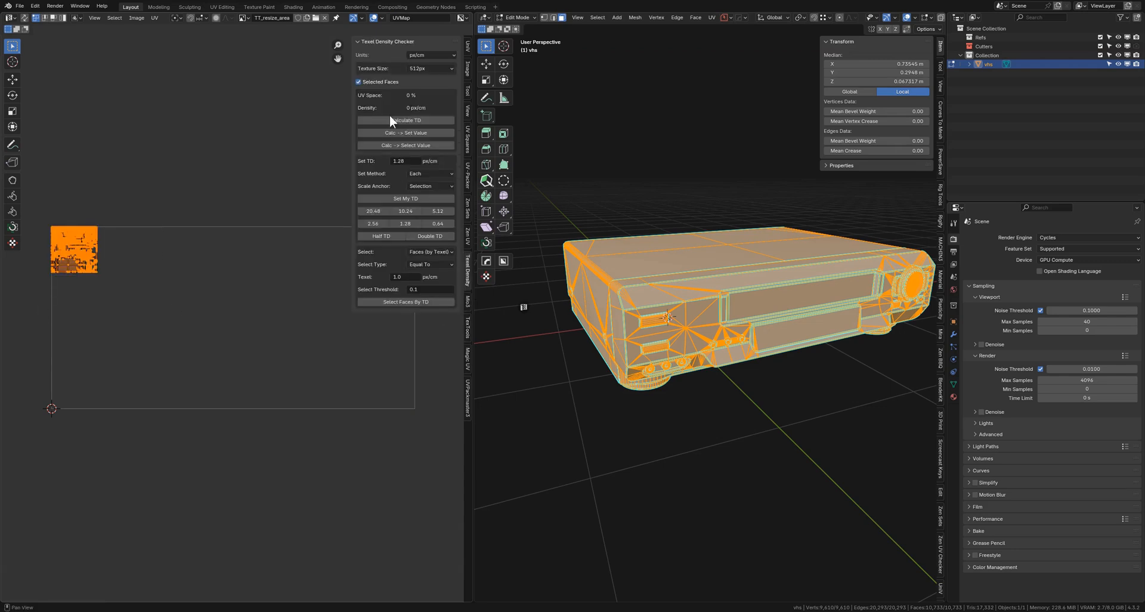
click(418, 68)
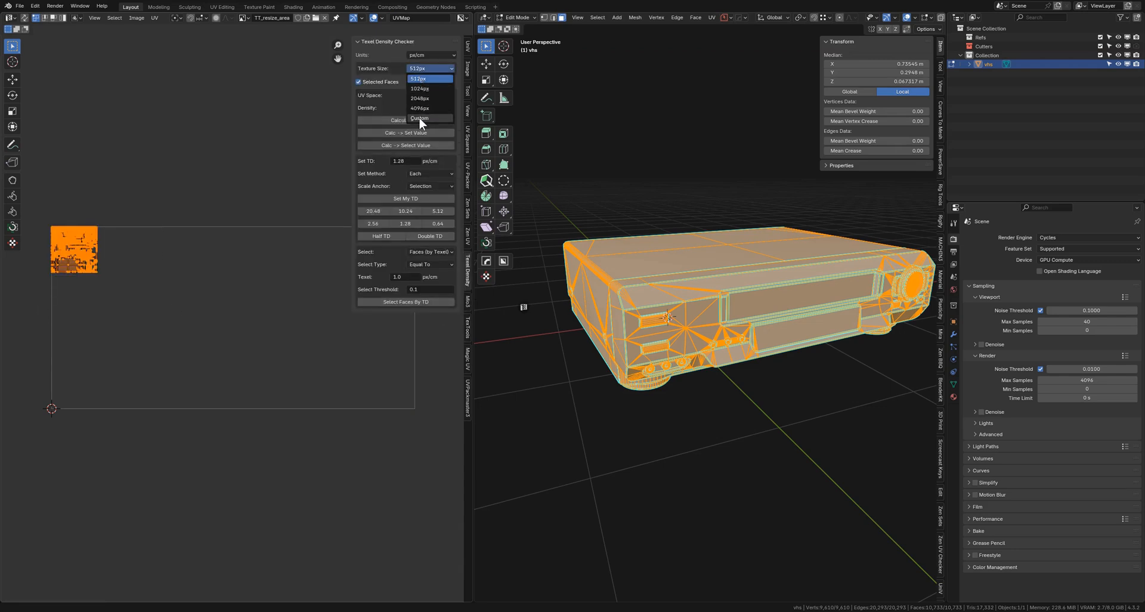
click(419, 117)
click(416, 84)
text(4096)
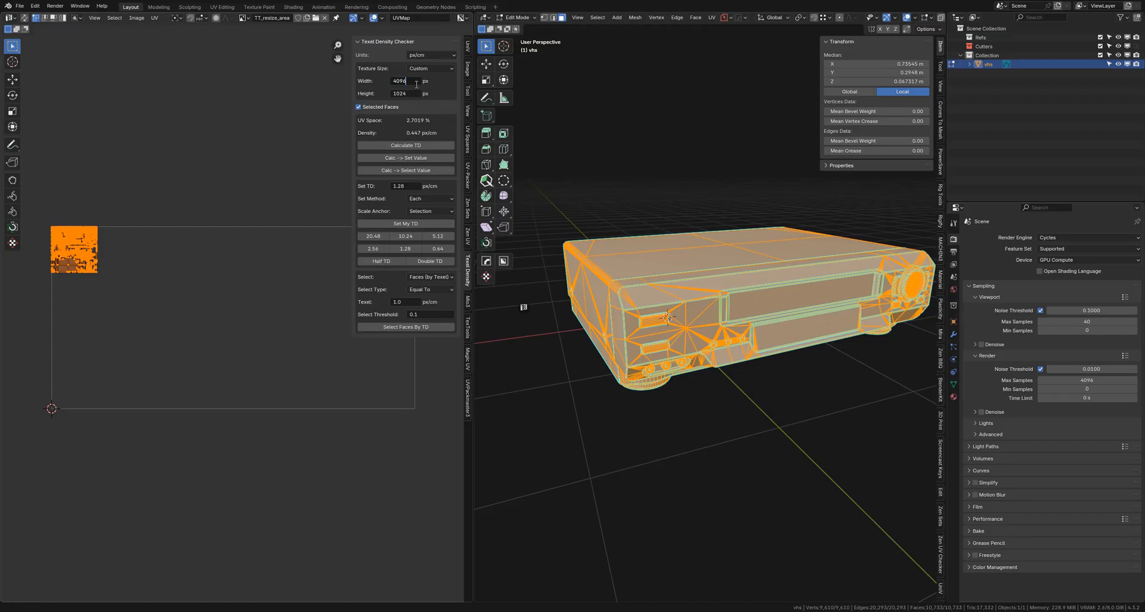
key(Tab)
text(2048)
key(Return)
Try a texel density of 10.24 px/cm on all islands and check their fit by moving them to the tile origin.
click(410, 236)
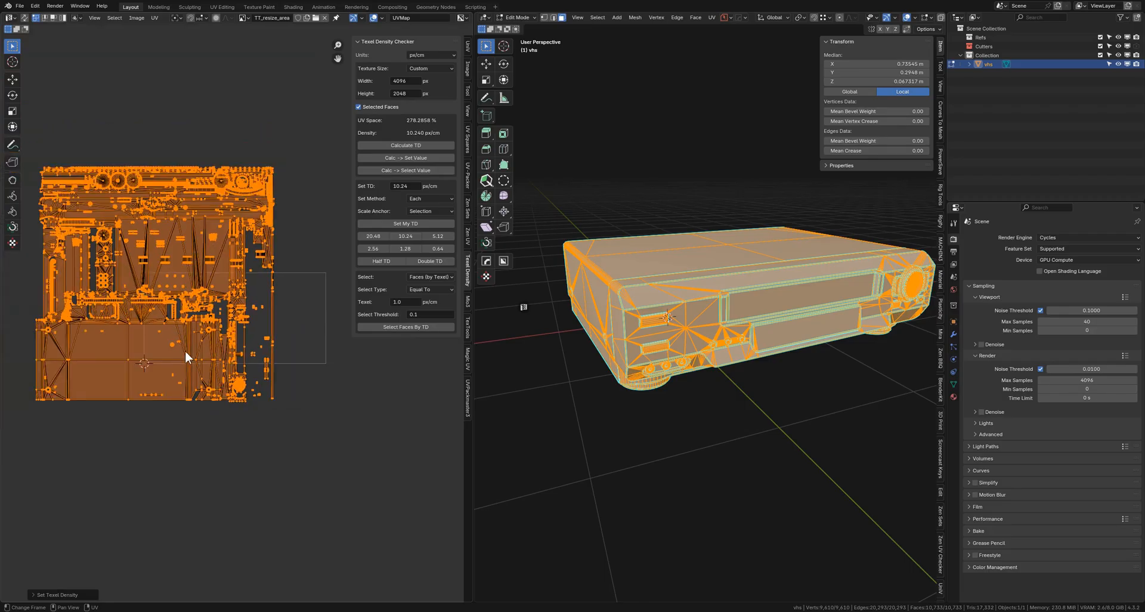
key(g)
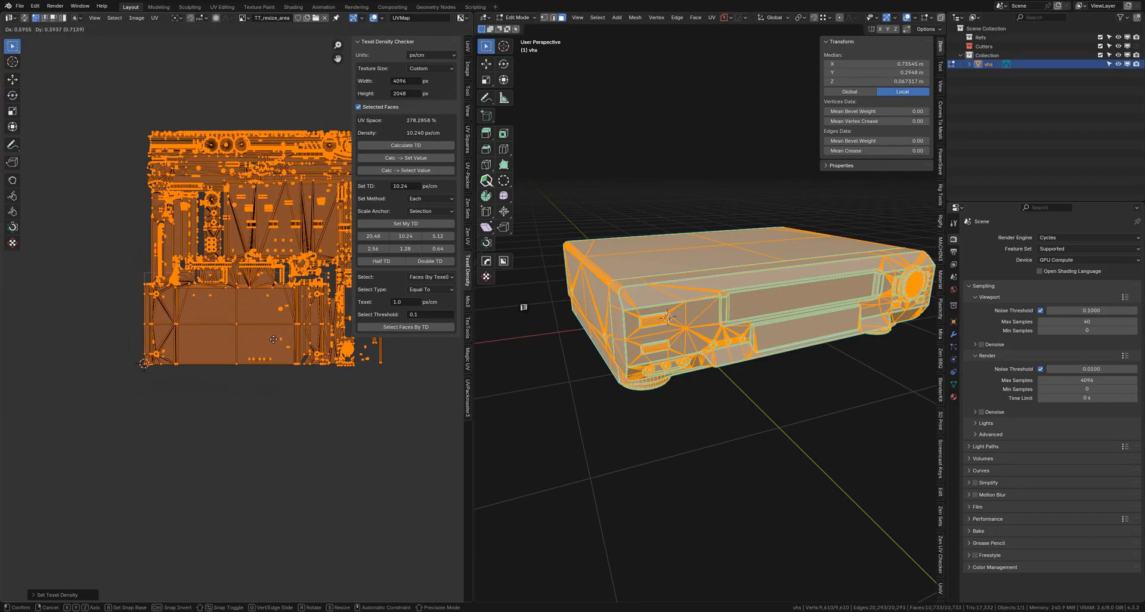
right_click(265, 341)
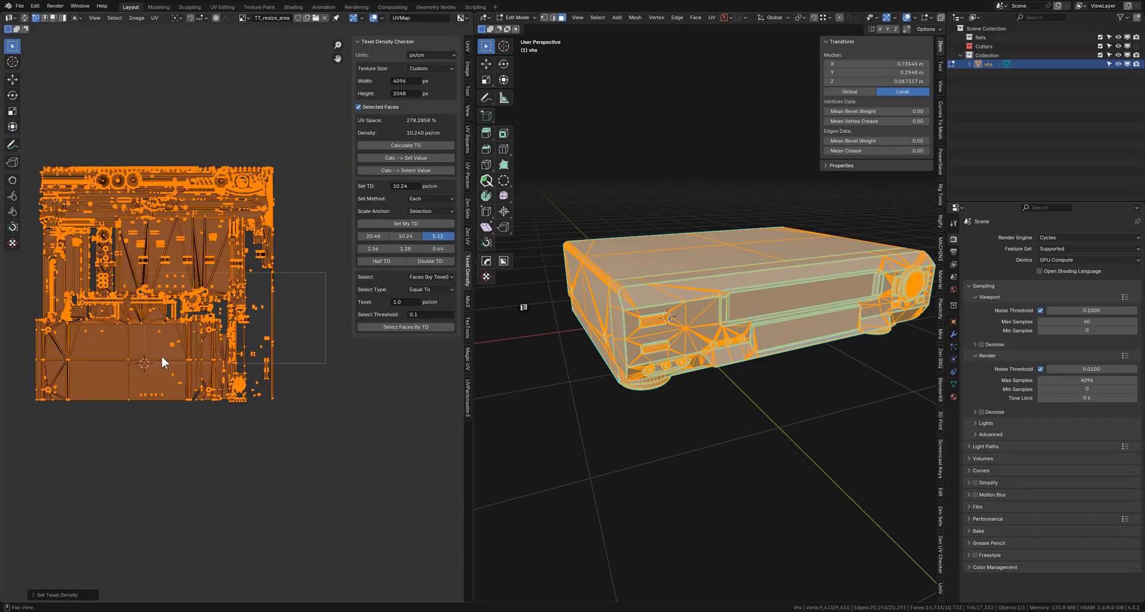
Set the islands' texel density to 5.12 px/cm and move them to the origin corner of the rectangular UV tile.
key(g)
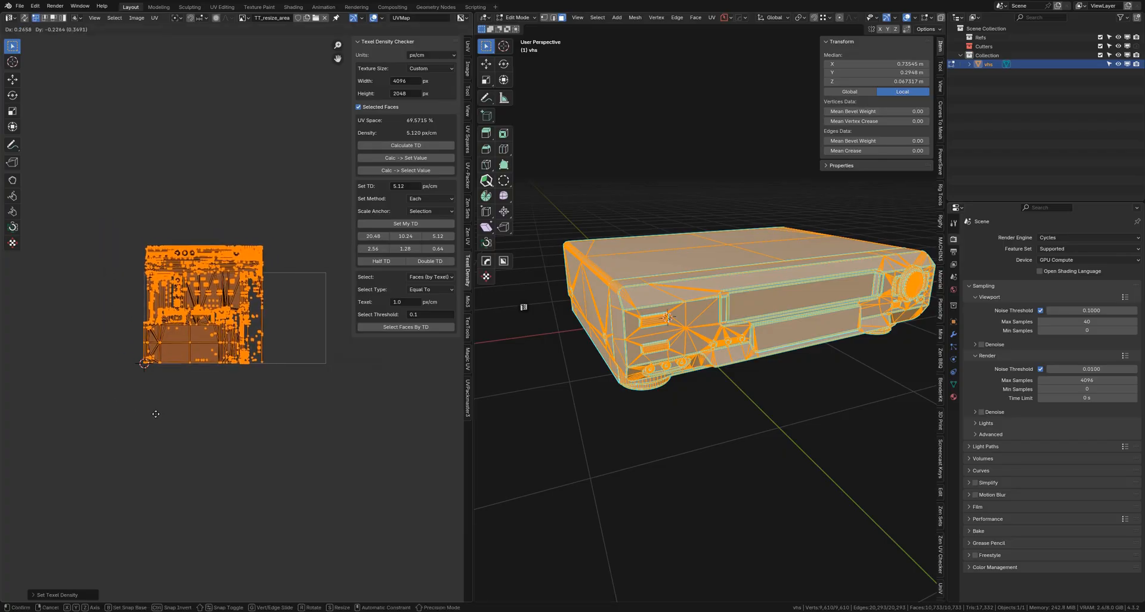
click(175, 408)
shift+middle_drag(234, 379, 209, 391)
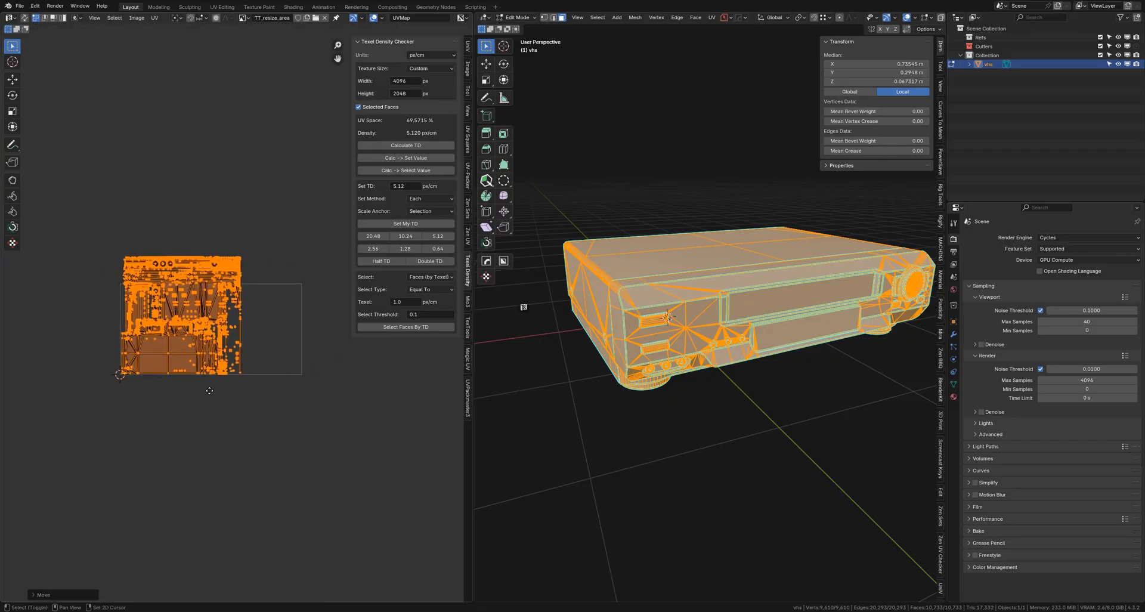
scroll(242, 319, up, 2)
Try packing the UV islands into a single tile with UVPackmaster3 using Fixed Scale, and inspect the layout.
click(467, 396)
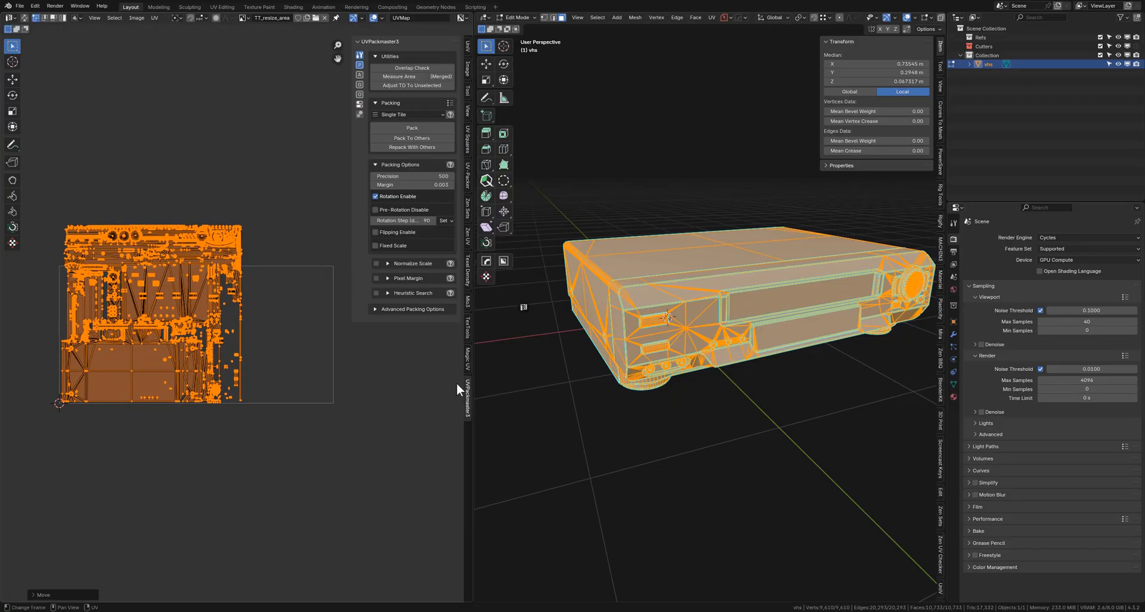
click(376, 246)
click(411, 129)
scroll(287, 321, up, 6)
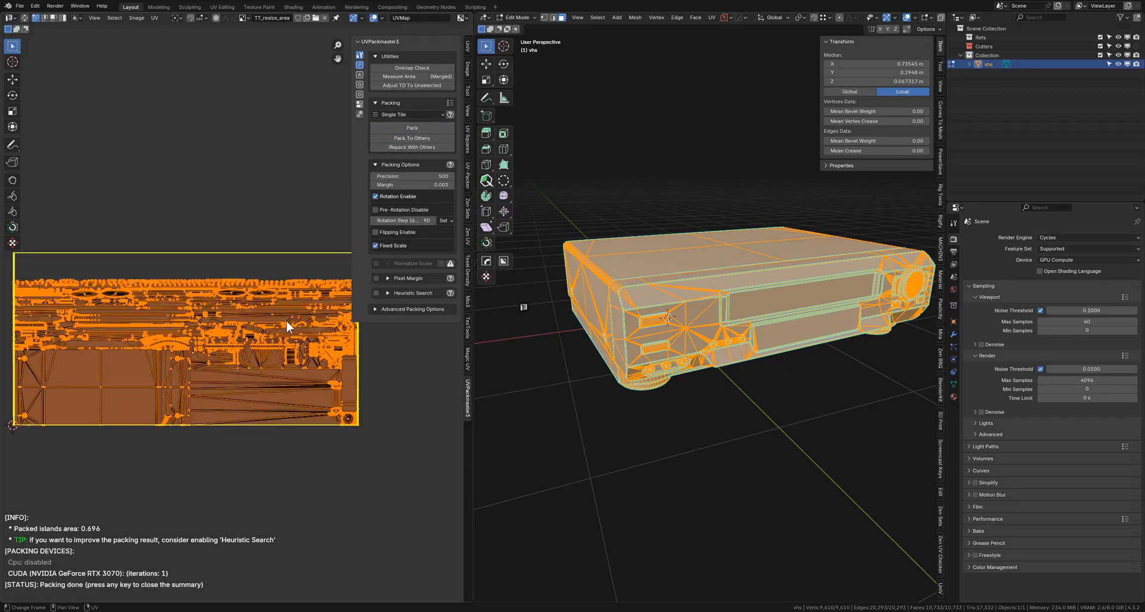
middle_drag(273, 234, 402, 599)
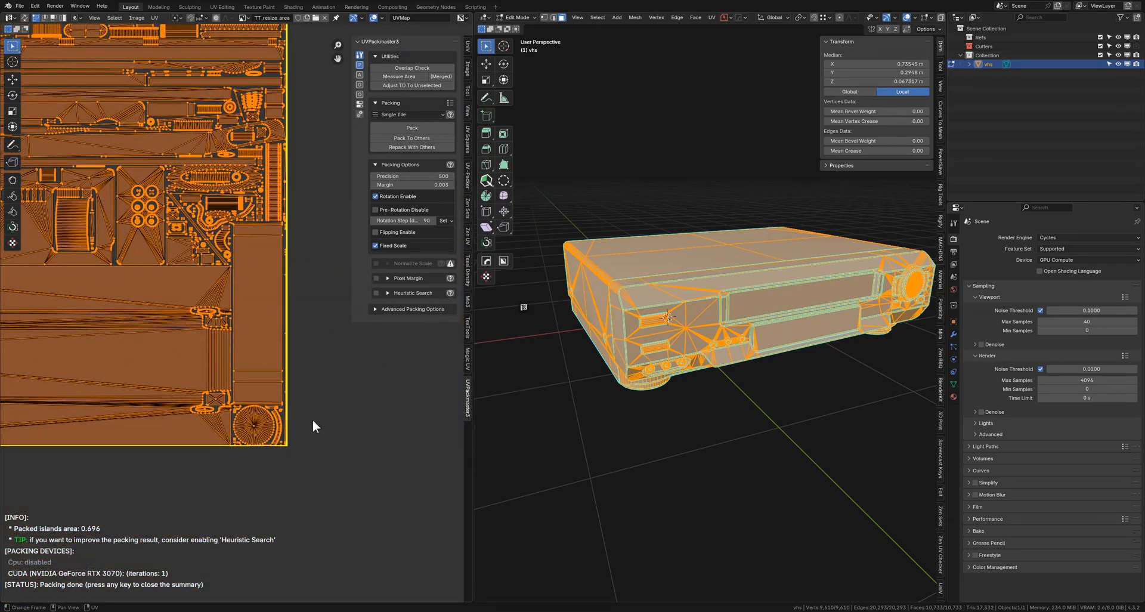
scroll(185, 381, down, 2)
middle_drag(100, 235, 63, 292)
scroll(244, 338, down, 1)
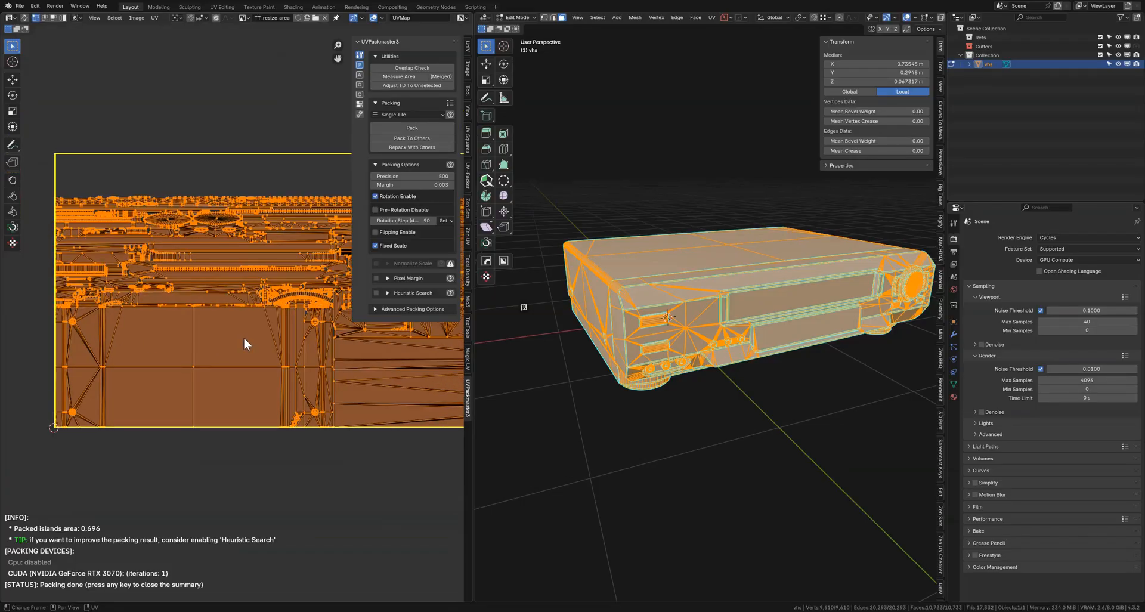
Undo the UVPackmaster3 packing of the islands.
key(ctrl+z)
shift+middle_drag(270, 255, 222, 290)
scroll(222, 290, down, 1)
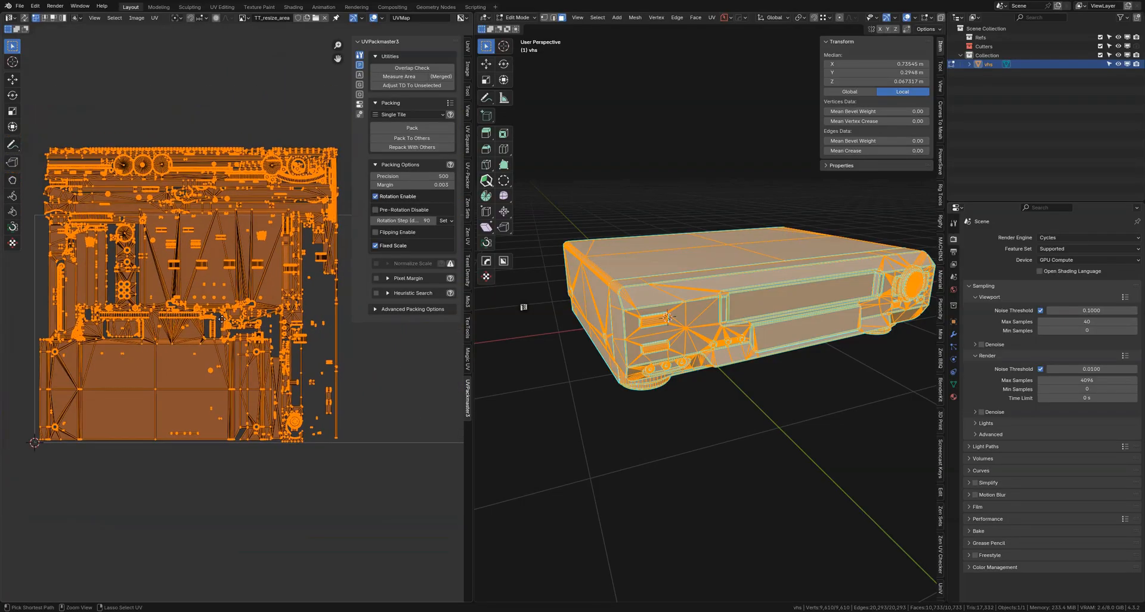
Enable Magic UV's Pack UV (Extension), pack all islands with it, and inspect the resulting layout.
click(467, 360)
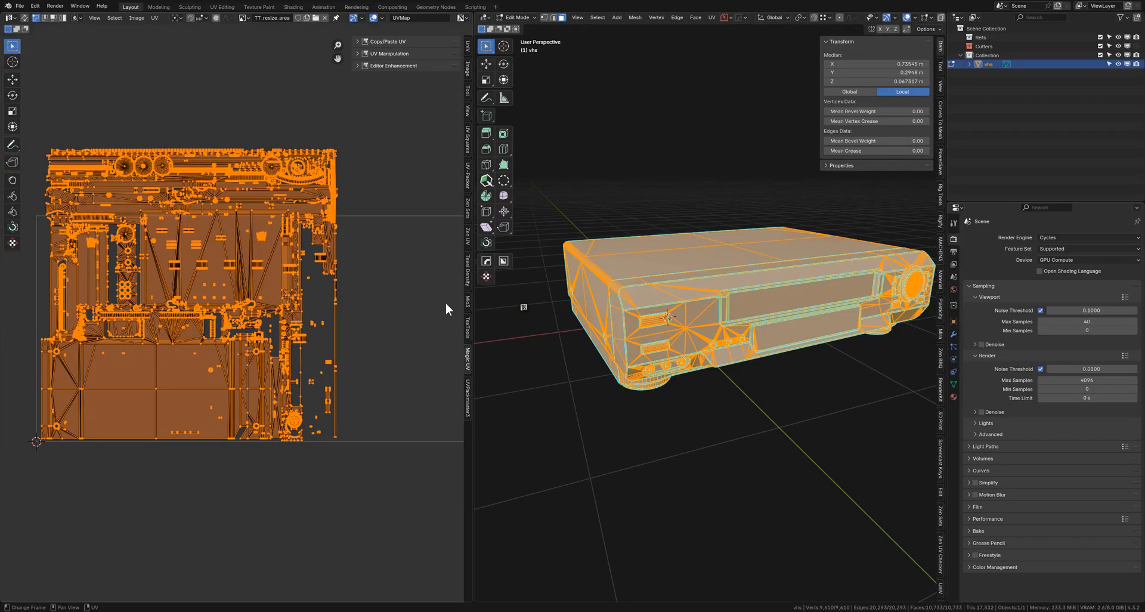
click(360, 53)
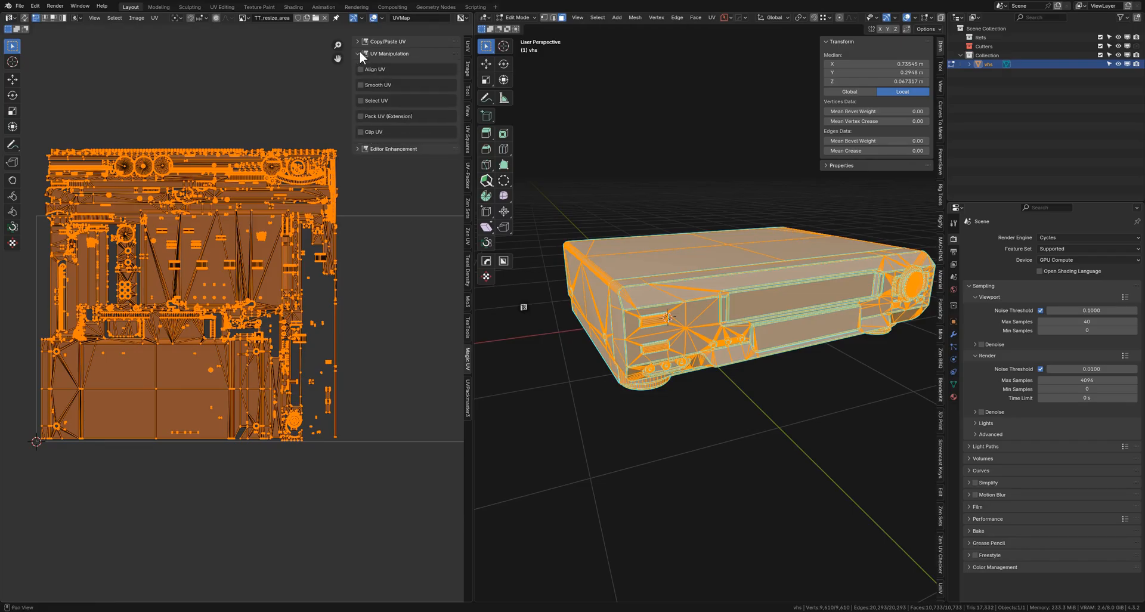
click(360, 117)
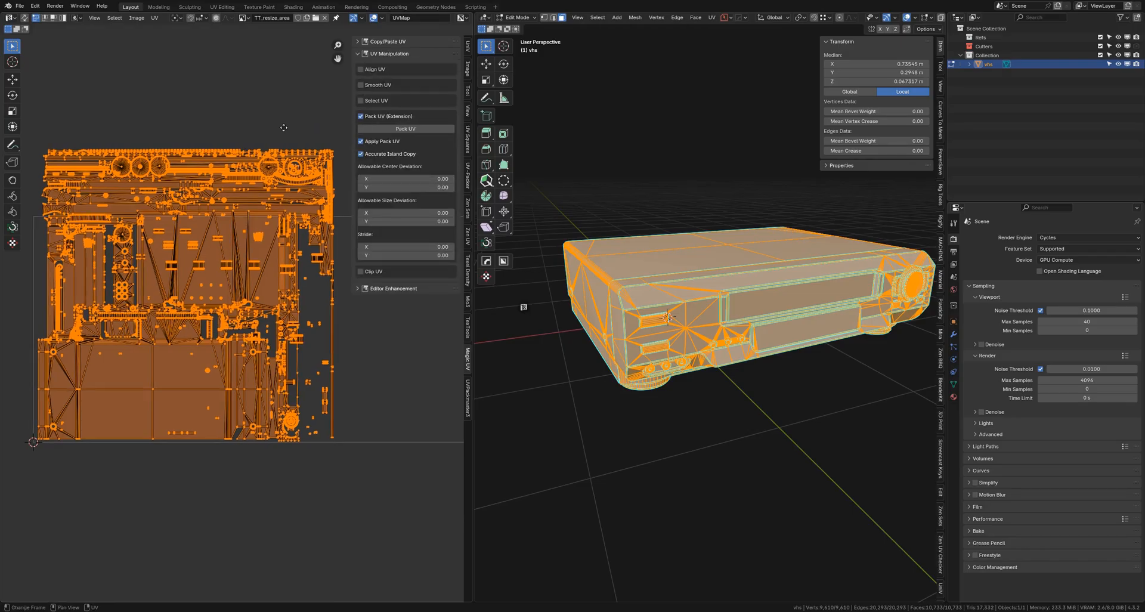
click(392, 128)
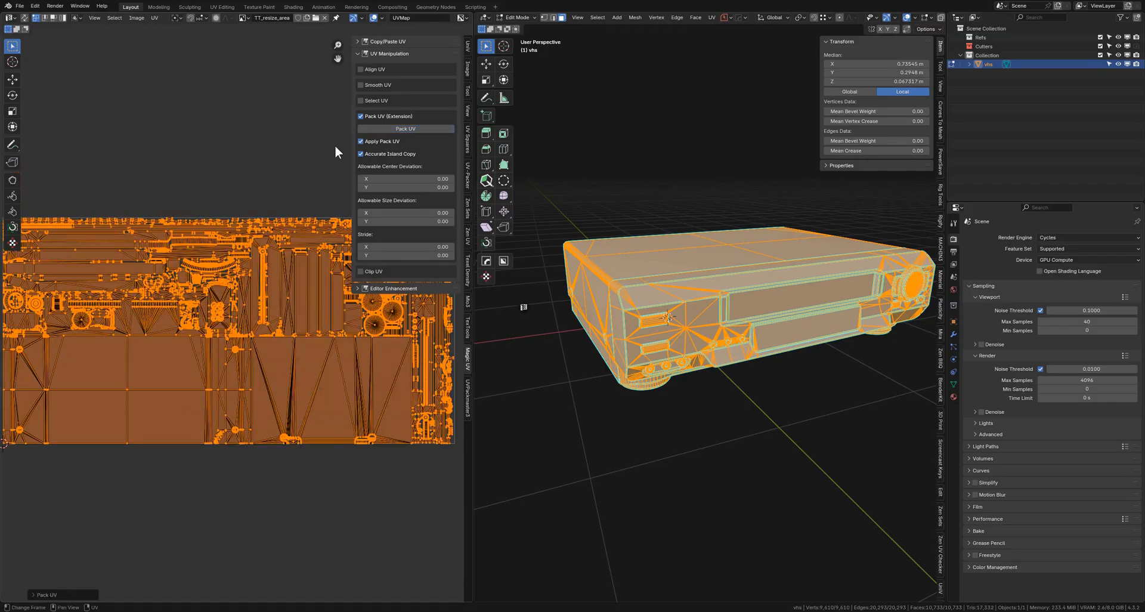
middle_drag(288, 259, 170, 243)
scroll(202, 292, up, 3)
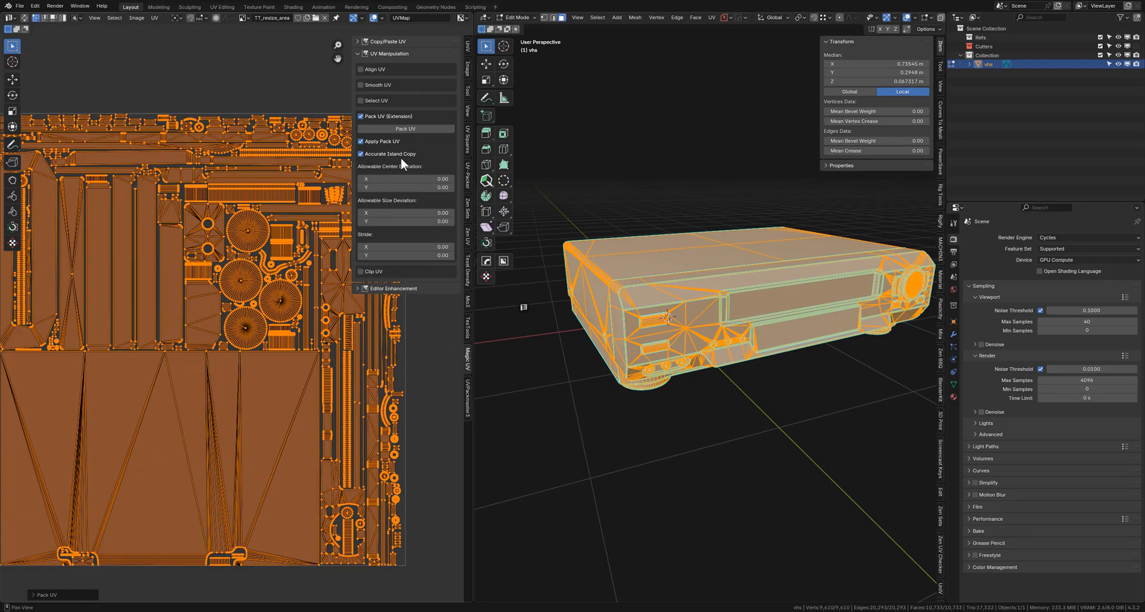
scroll(184, 265, down, 4)
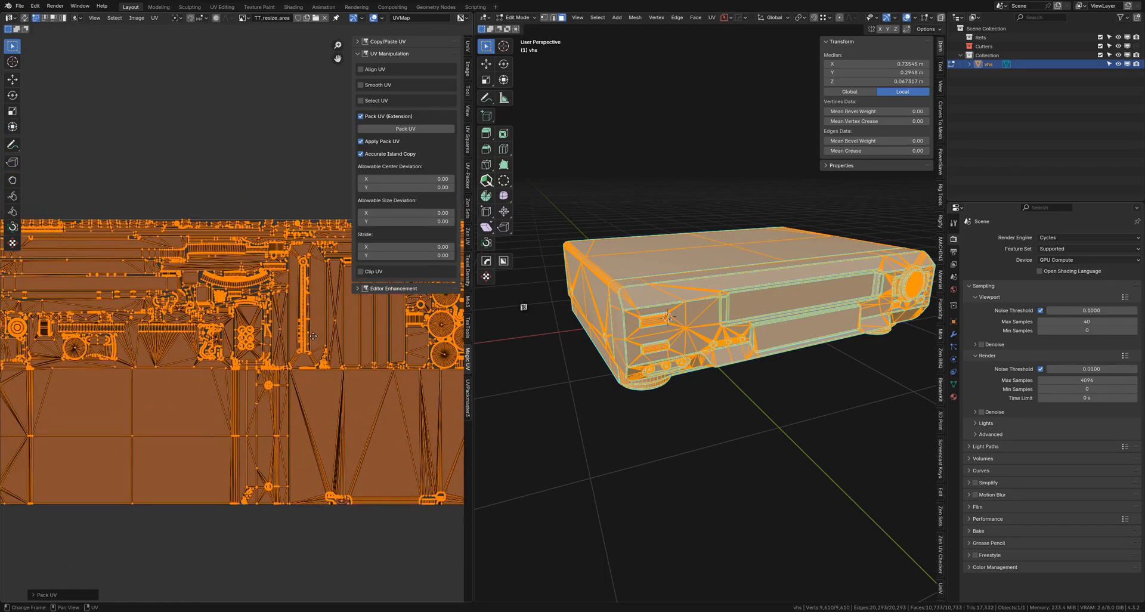
scroll(291, 321, up, 5)
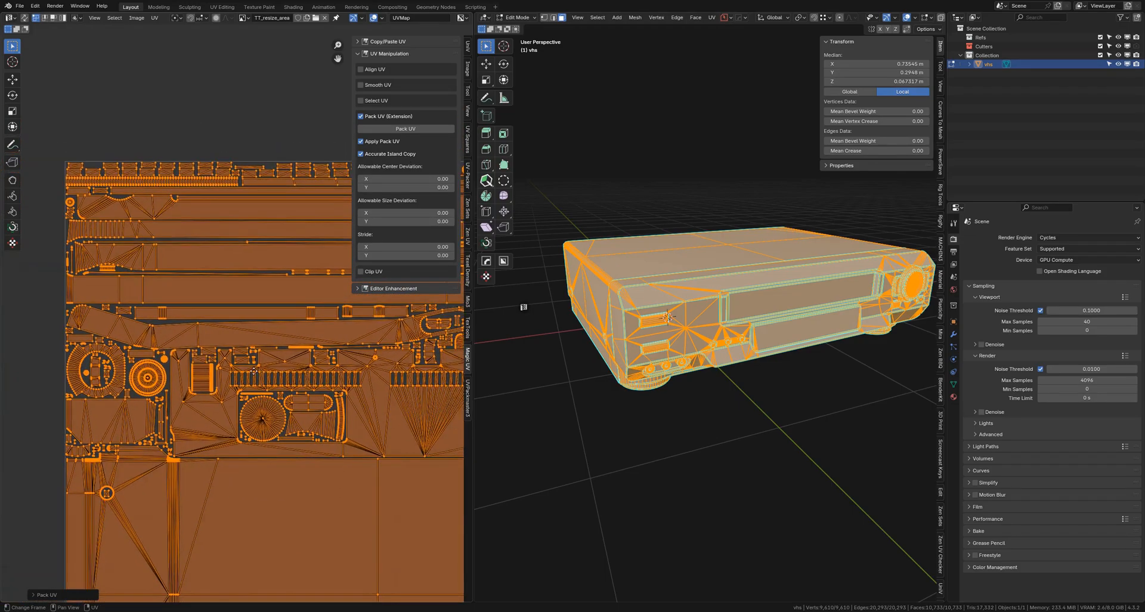
scroll(82, 326, down, 5)
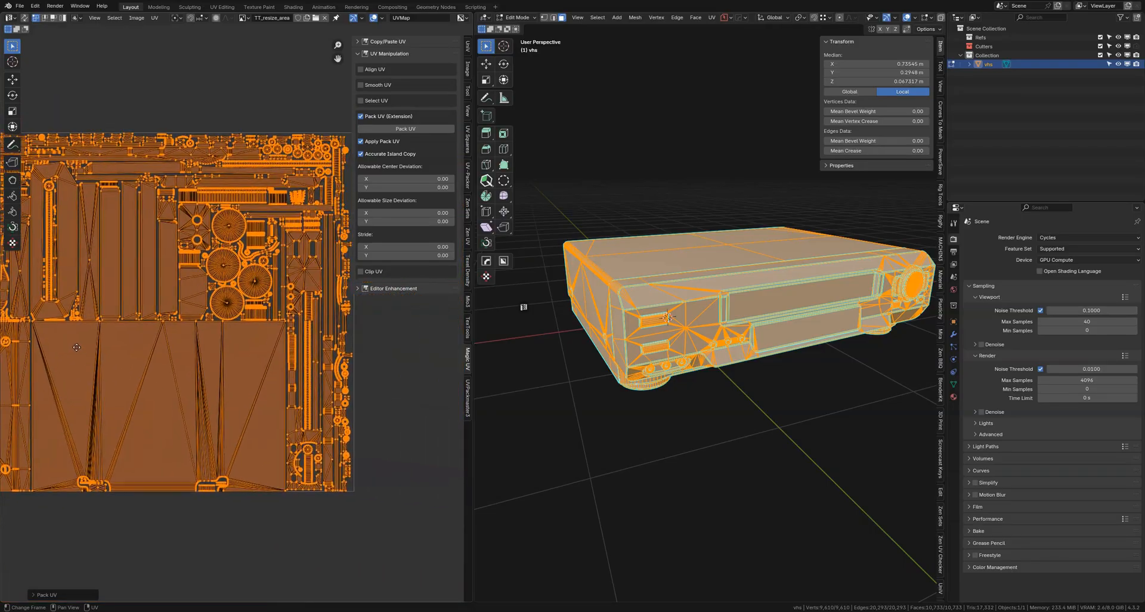
Calculate the texel density of the packed islands and inspect the spacing between them.
click(467, 283)
middle_drag(210, 261, 235, 271)
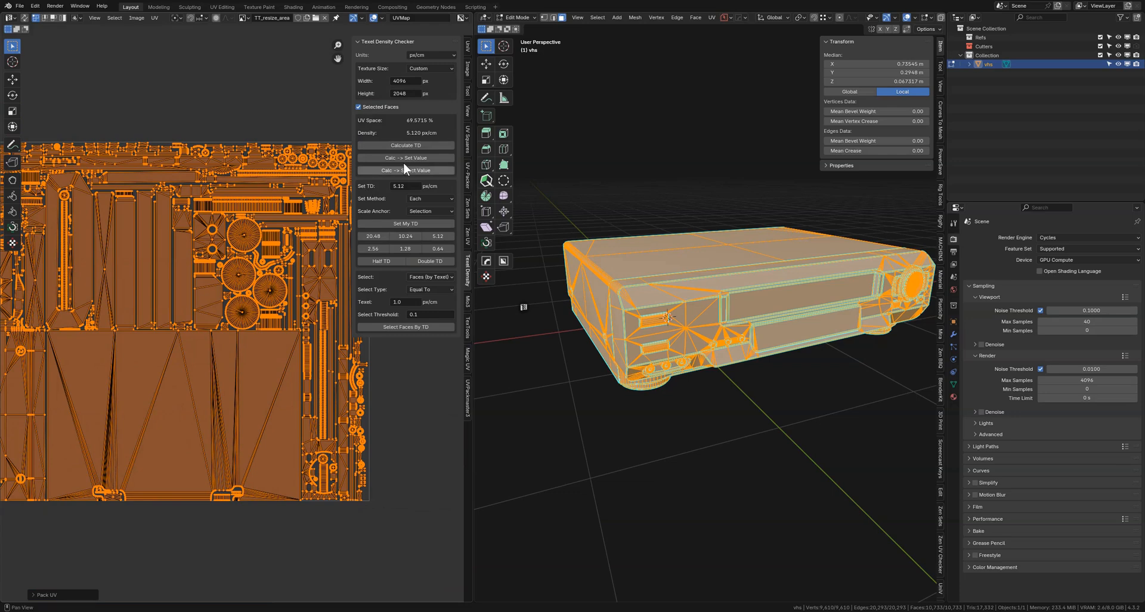
click(410, 145)
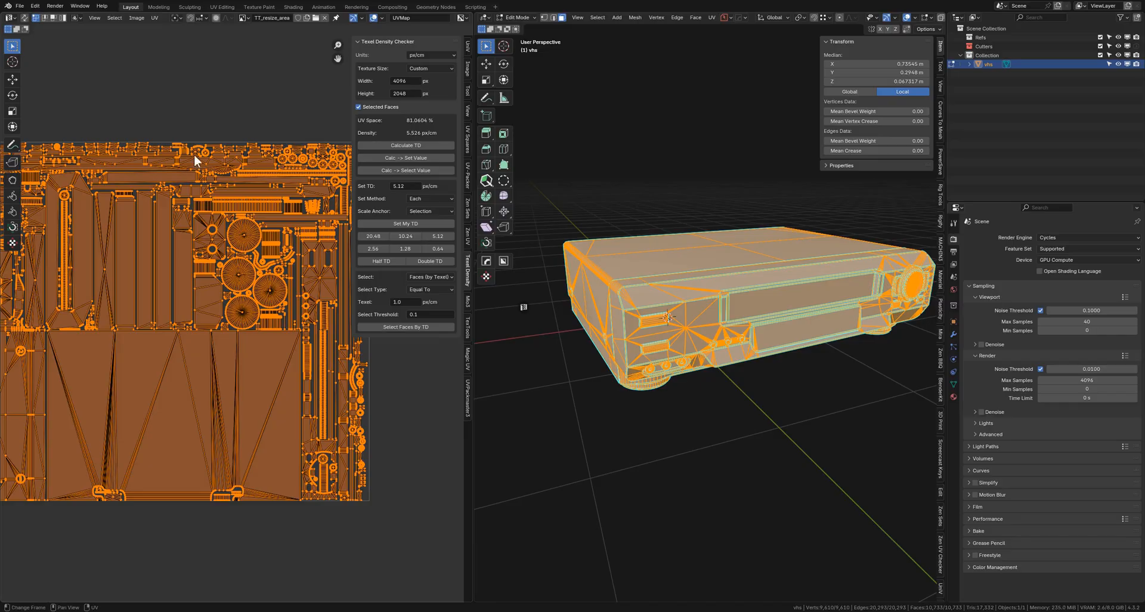
middle_drag(195, 153, 236, 231)
middle_drag(70, 205, 273, 296)
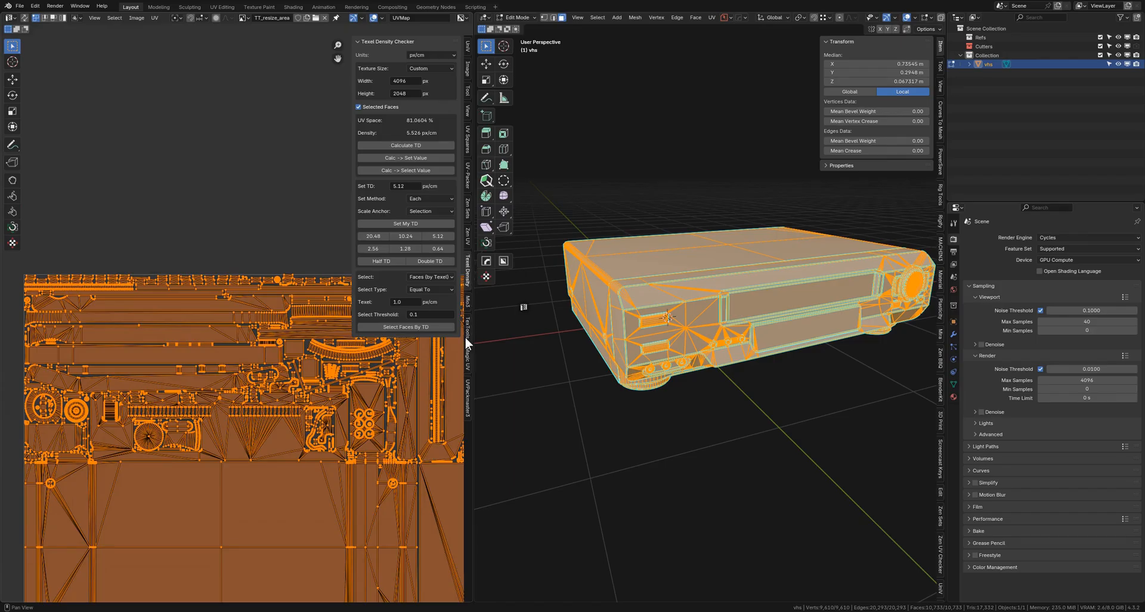
Repack the UV islands with Magic UV's Pack UV using a 0.002 margin, and inspect the resulting layout.
click(467, 357)
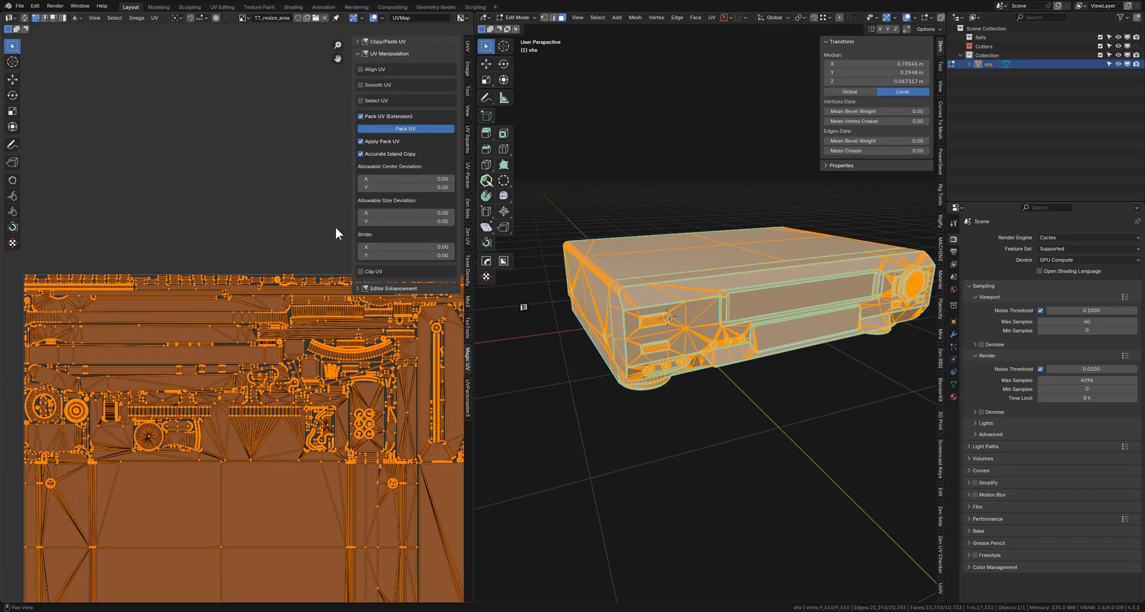
click(48, 595)
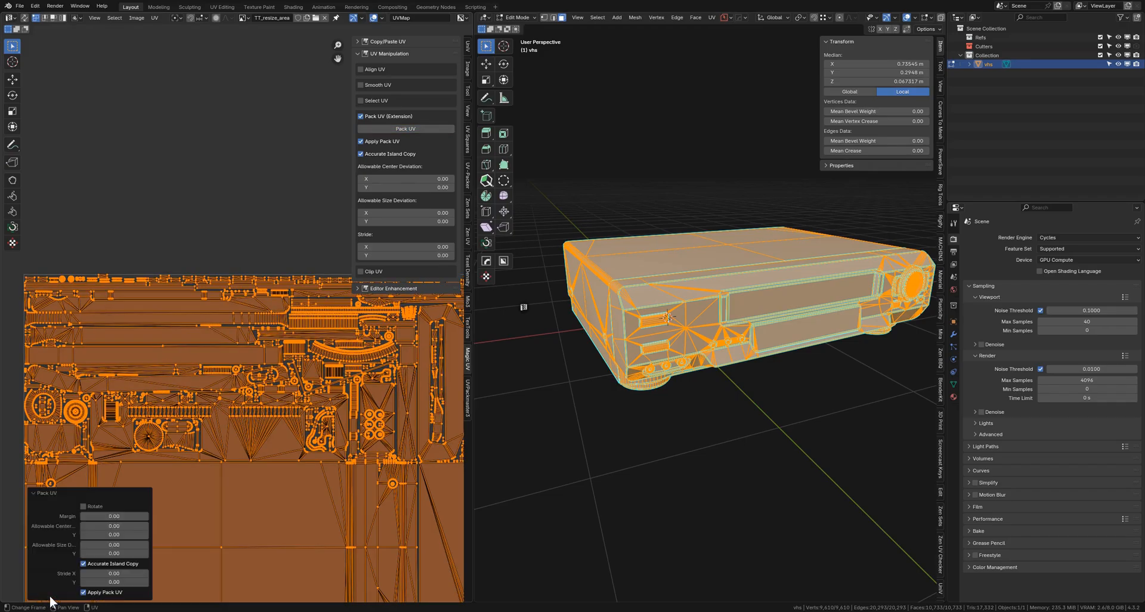
click(108, 517)
click(108, 517)
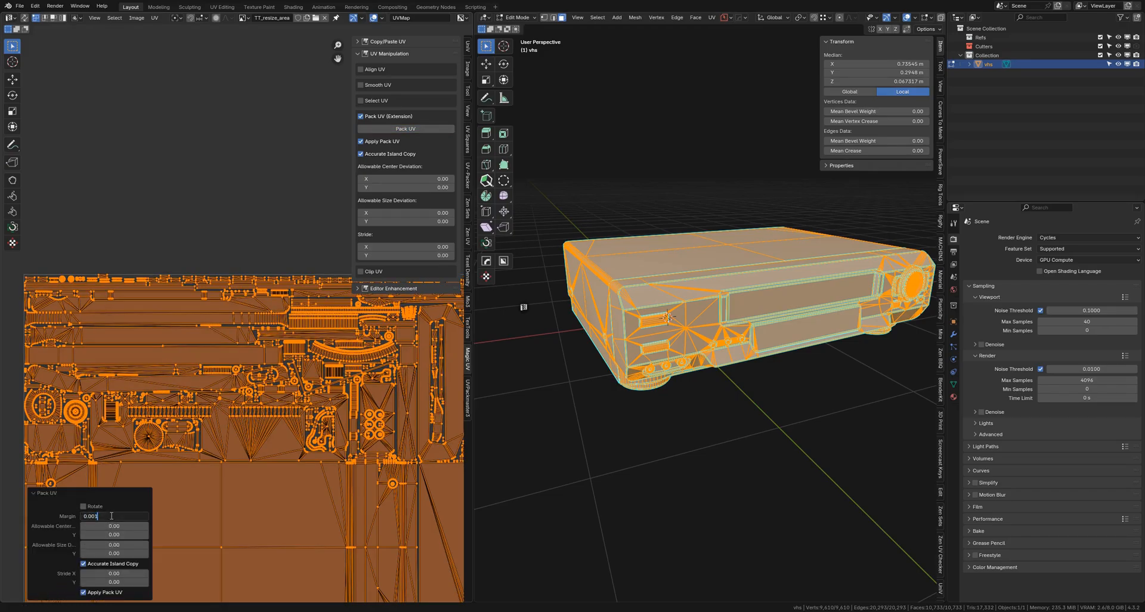
key(BackSpace)
text(2)
key(Return)
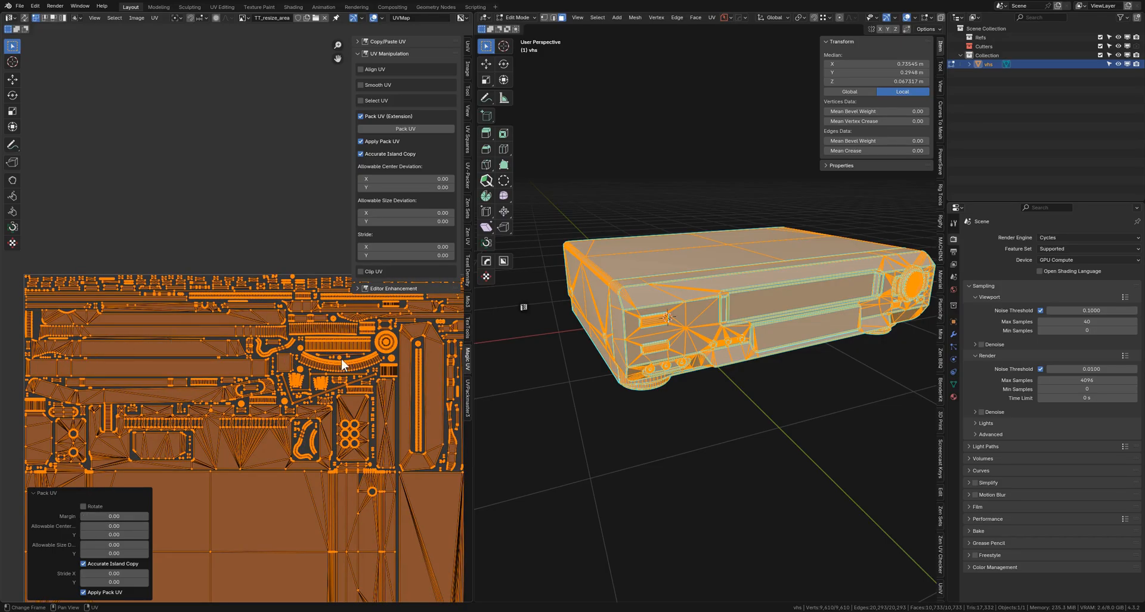
scroll(341, 360, down, 5)
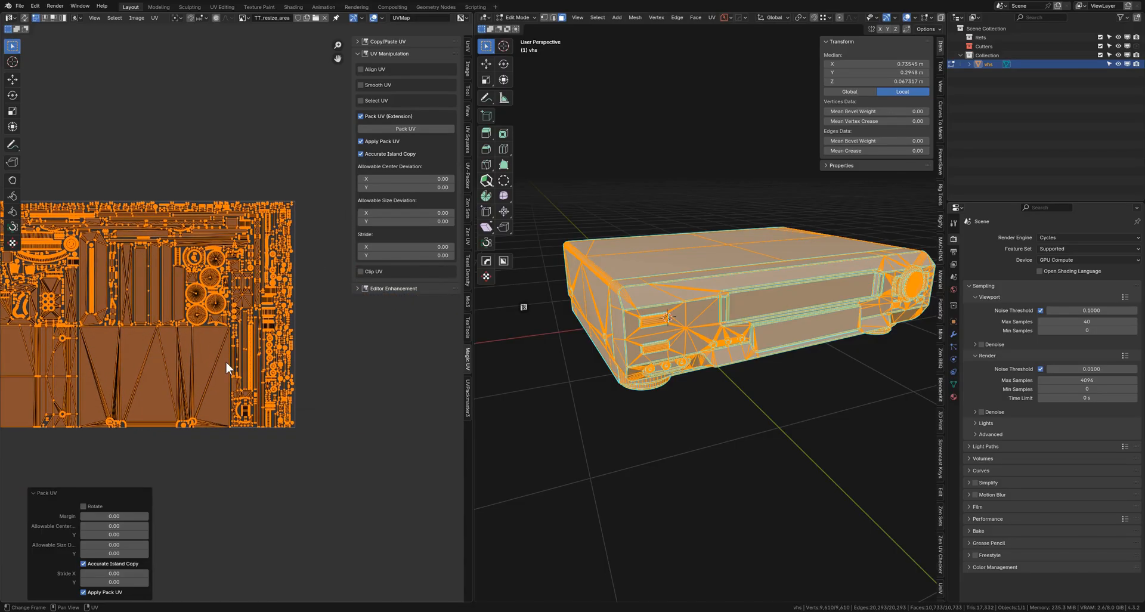
middle_drag(225, 361, 357, 385)
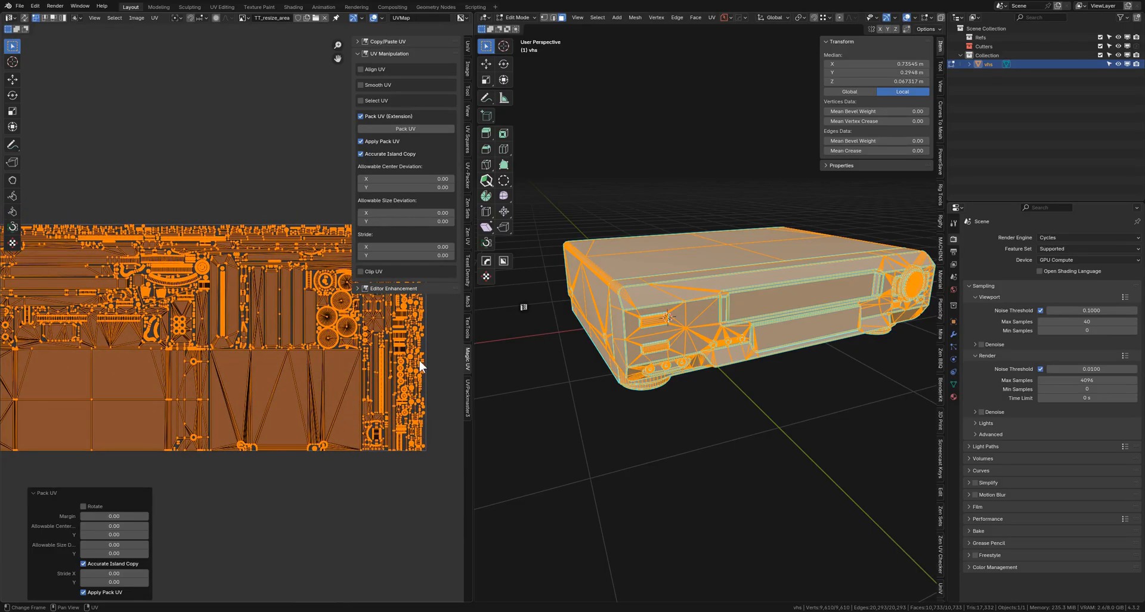
Recalculate the texel density of the repacked islands and inspect the full layout.
click(468, 284)
click(420, 224)
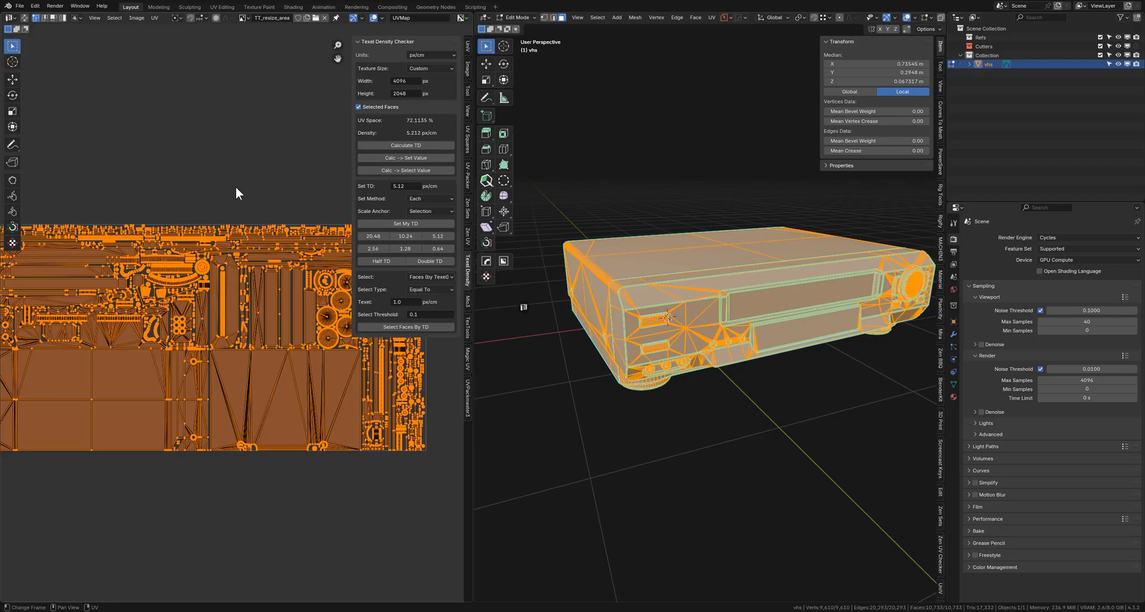
middle_drag(238, 213, 244, 224)
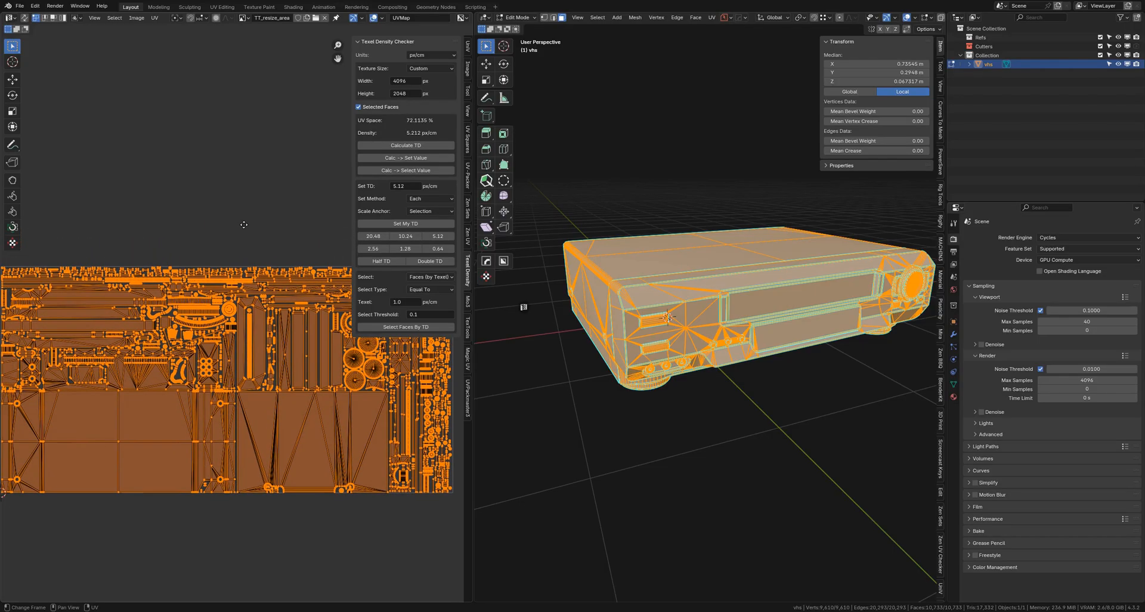
scroll(243, 209, down, 2)
Return to Object Mode and export the VHS player as FBX file VHS_4k_2k into the folder "VHS 4k 2k textures".
key(ctrl+Tab)
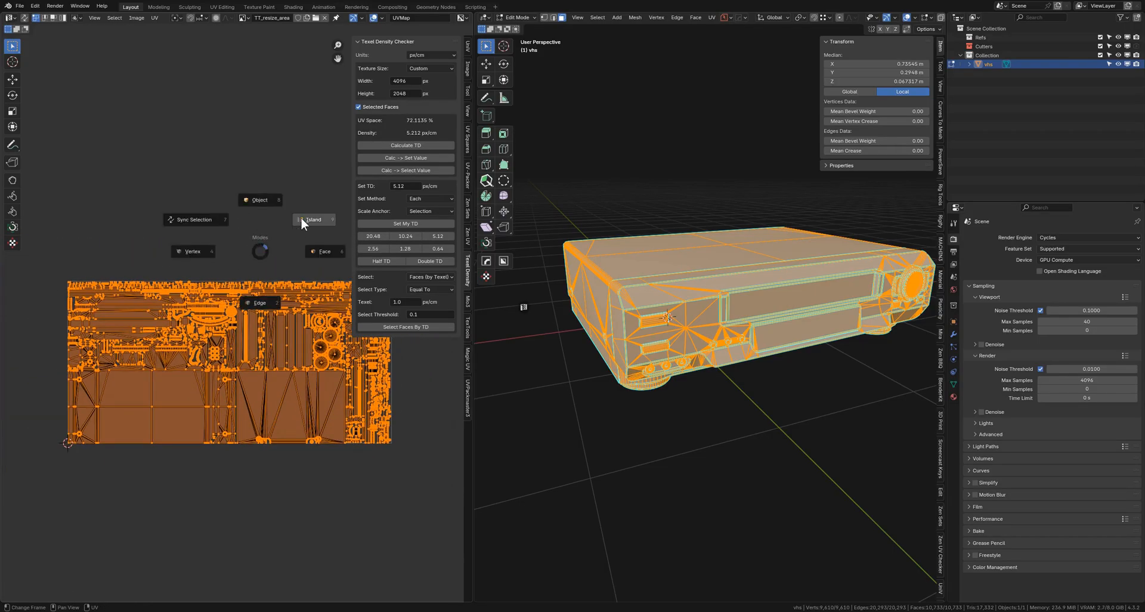
click(267, 202)
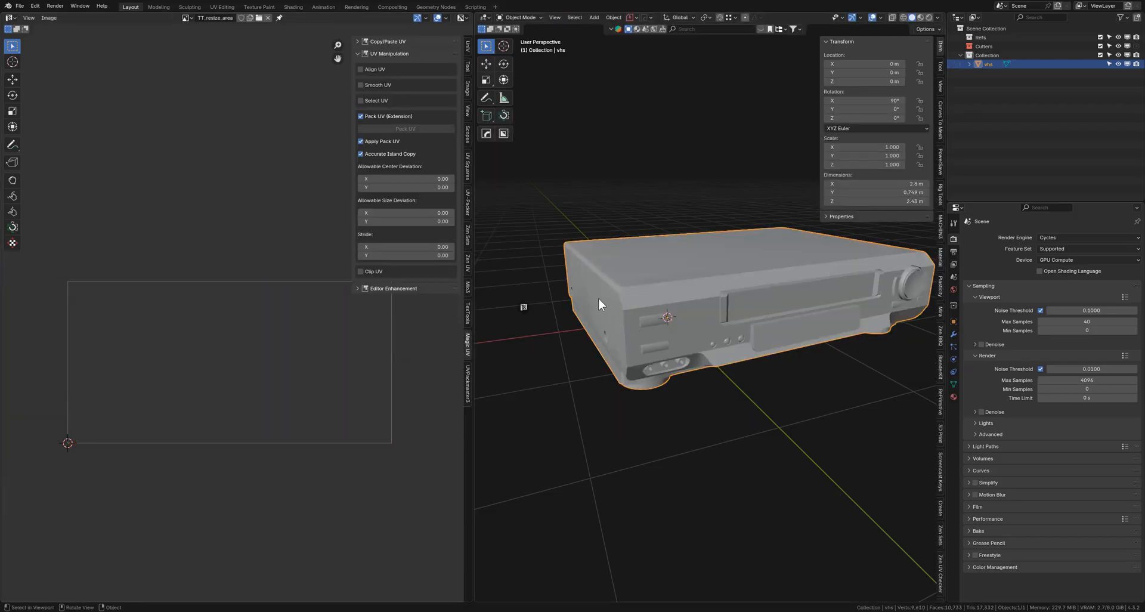
key(ctrl+s)
click(632, 228)
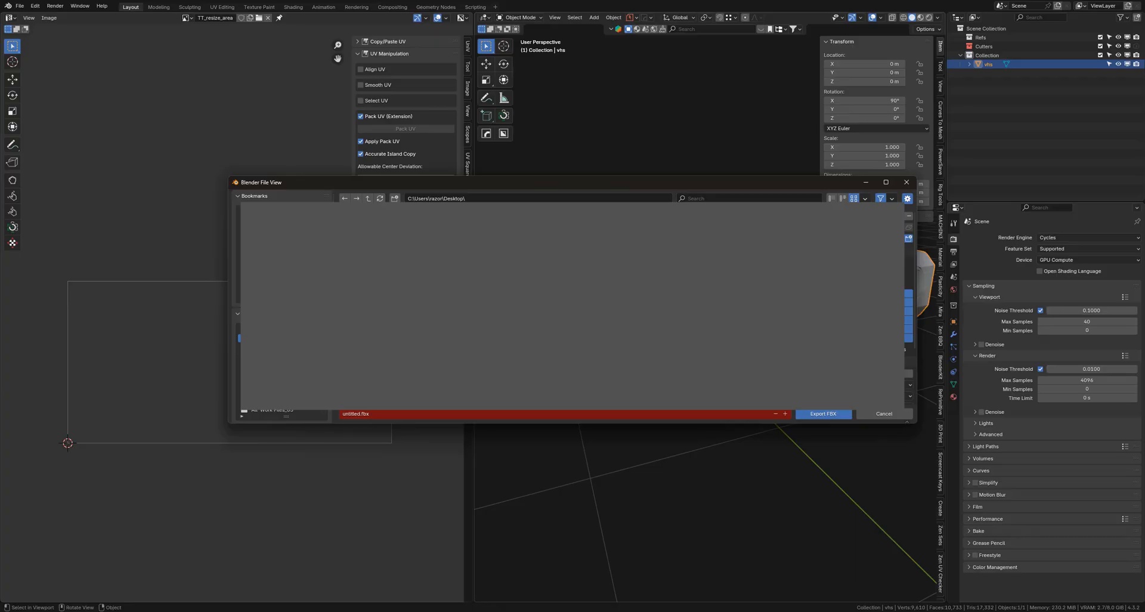
click(375, 413)
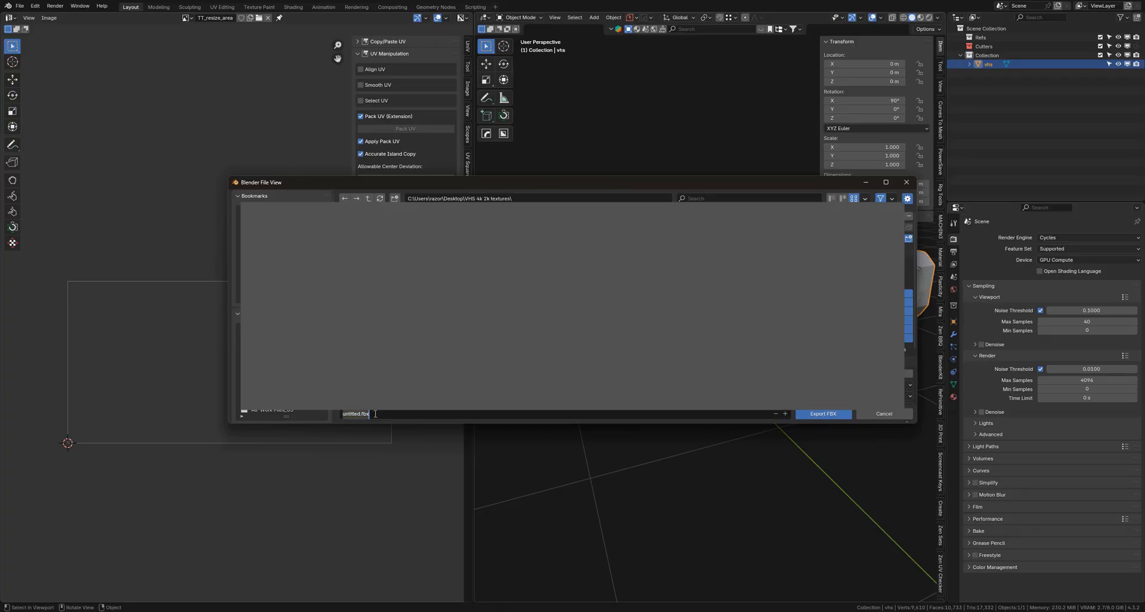
text(VHS_4k_2k)
key(Return)
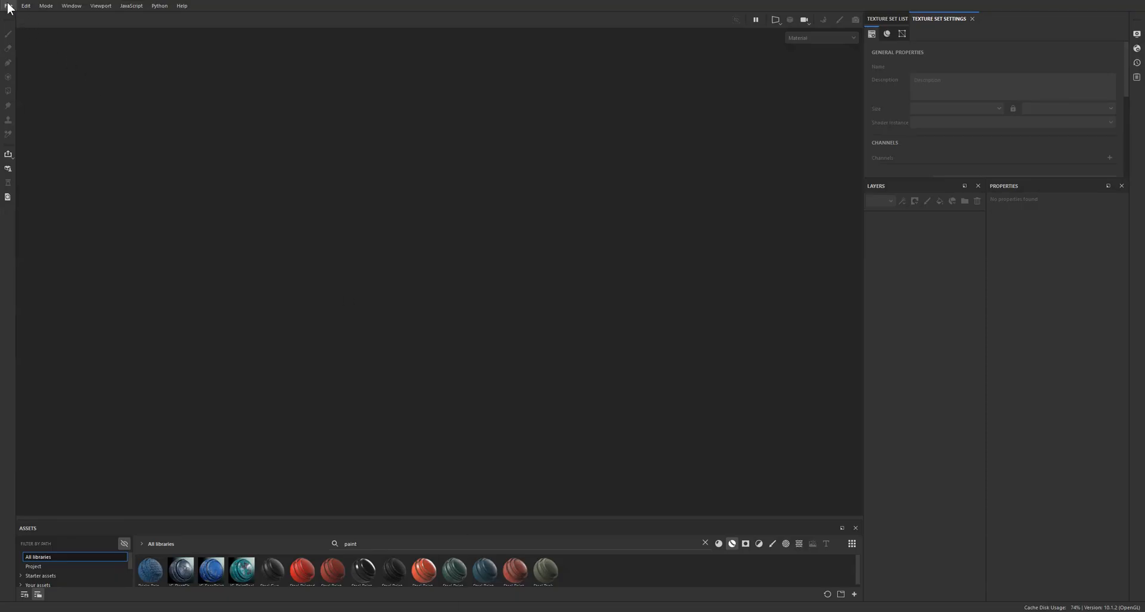
Switch to Substance 3D Painter, create a new project from the exported VHS mesh, and inspect the imported model.
click(8, 5)
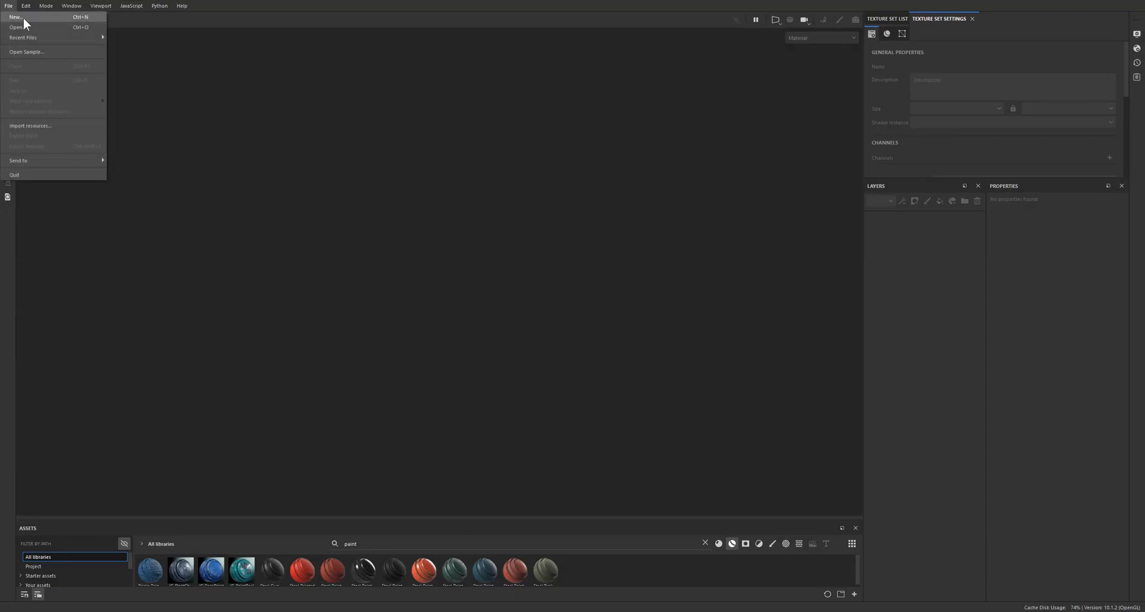
click(23, 18)
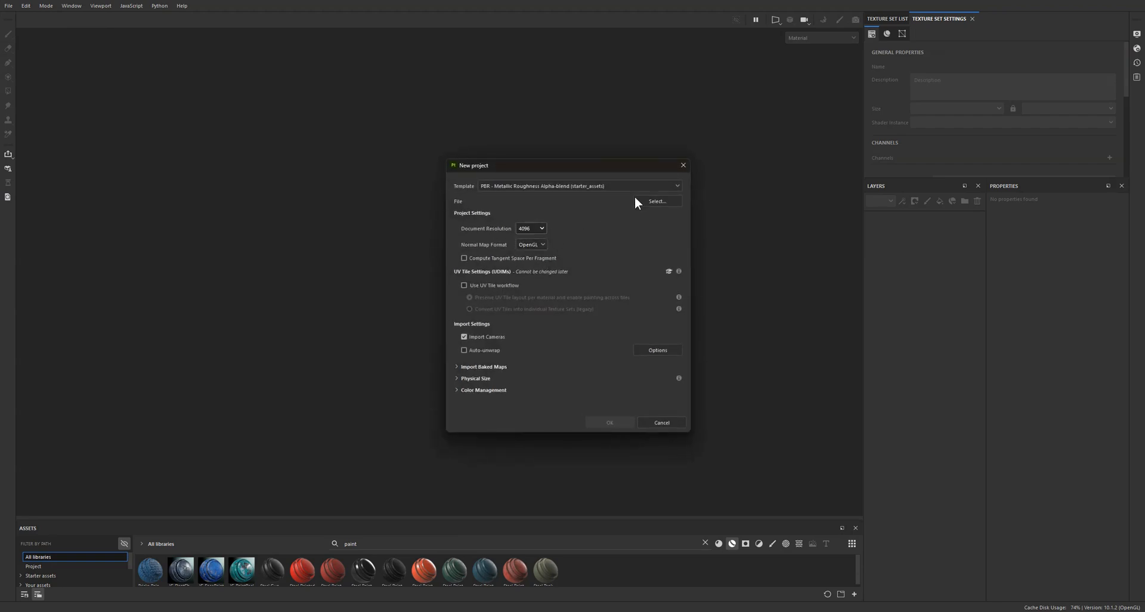
click(655, 202)
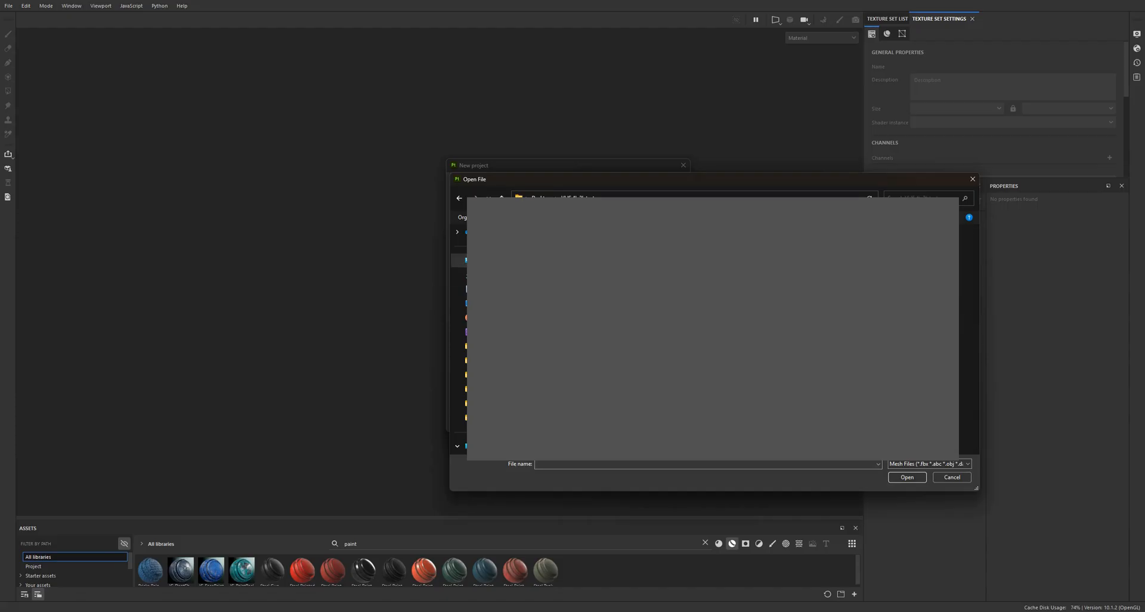
double_click(594, 264)
click(610, 421)
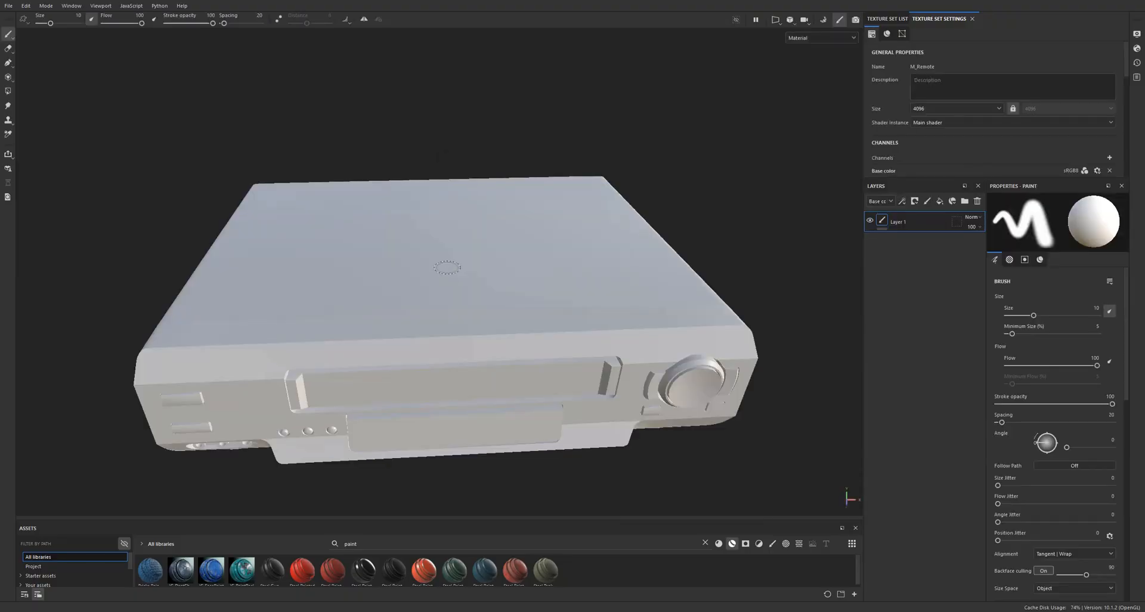
alt+drag(461, 289, 499, 316)
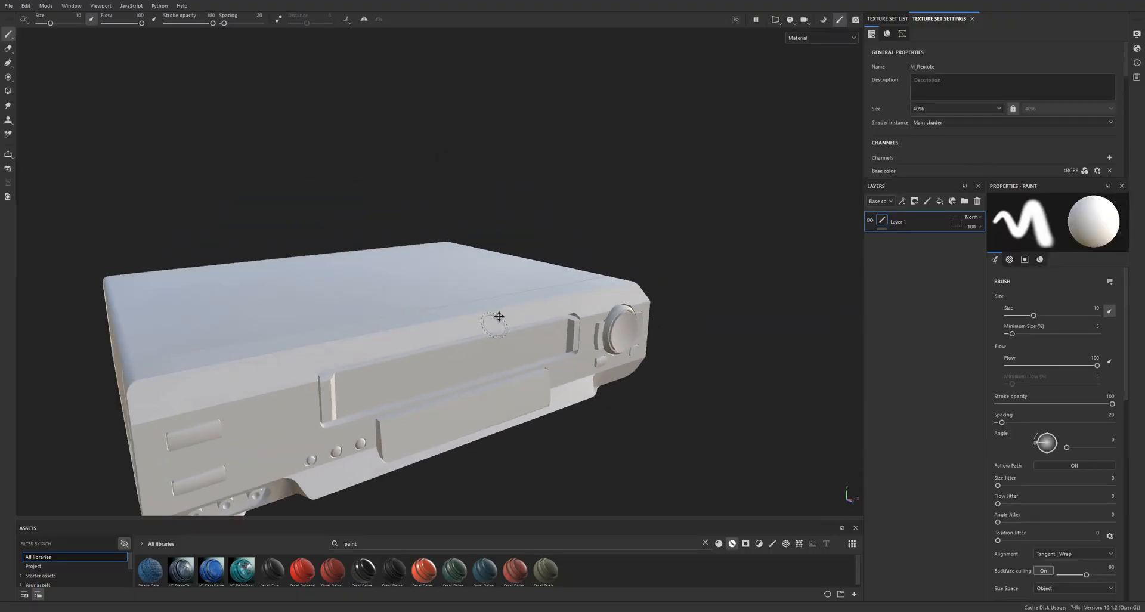
alt+middle_drag(498, 316, 509, 253)
alt+drag(508, 253, 532, 246)
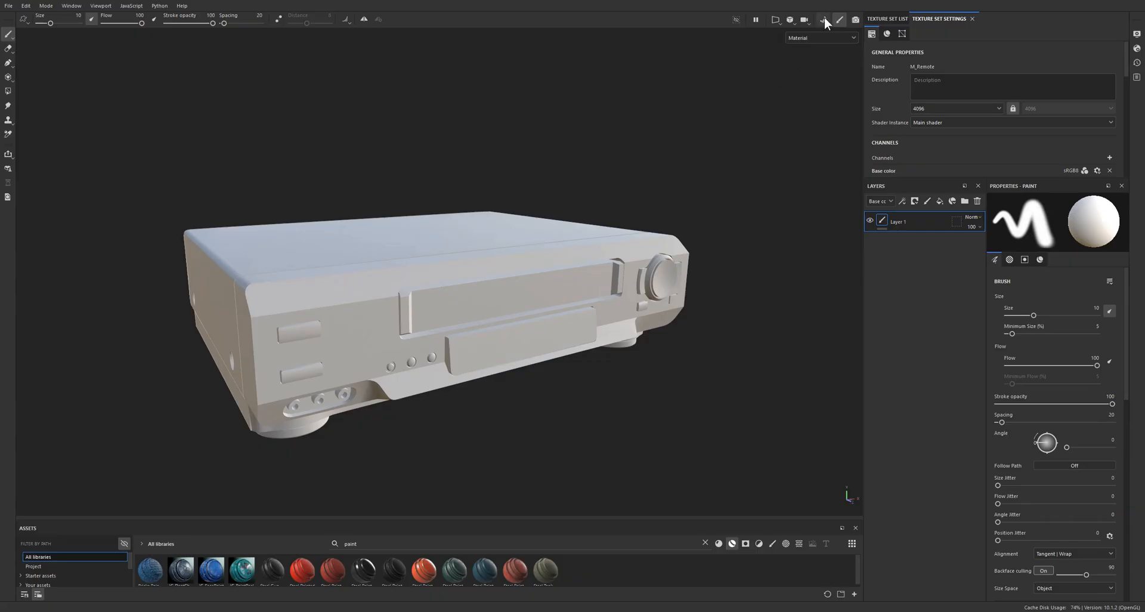
Enter baking mode, unlock the mesh map output dimensions, and set the output size to 4096 by 2048.
click(816, 21)
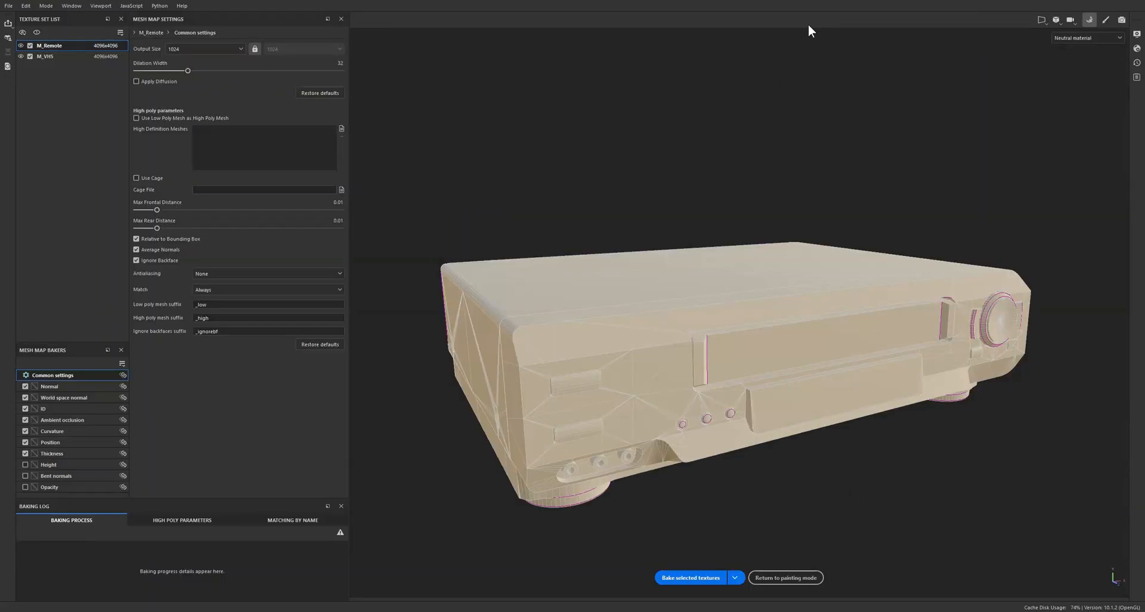
click(202, 49)
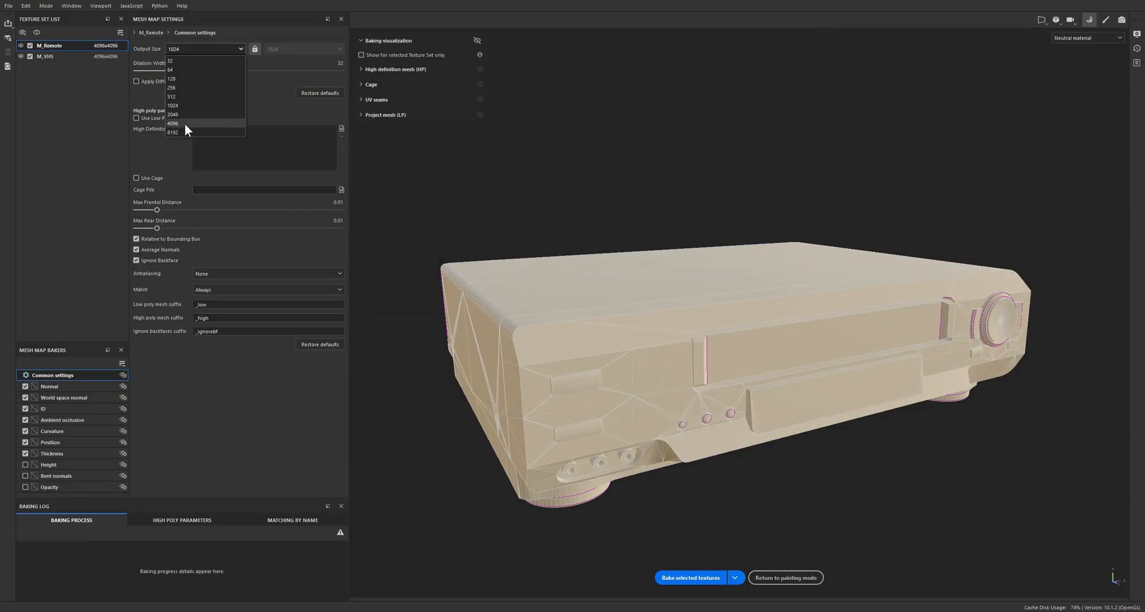
click(184, 123)
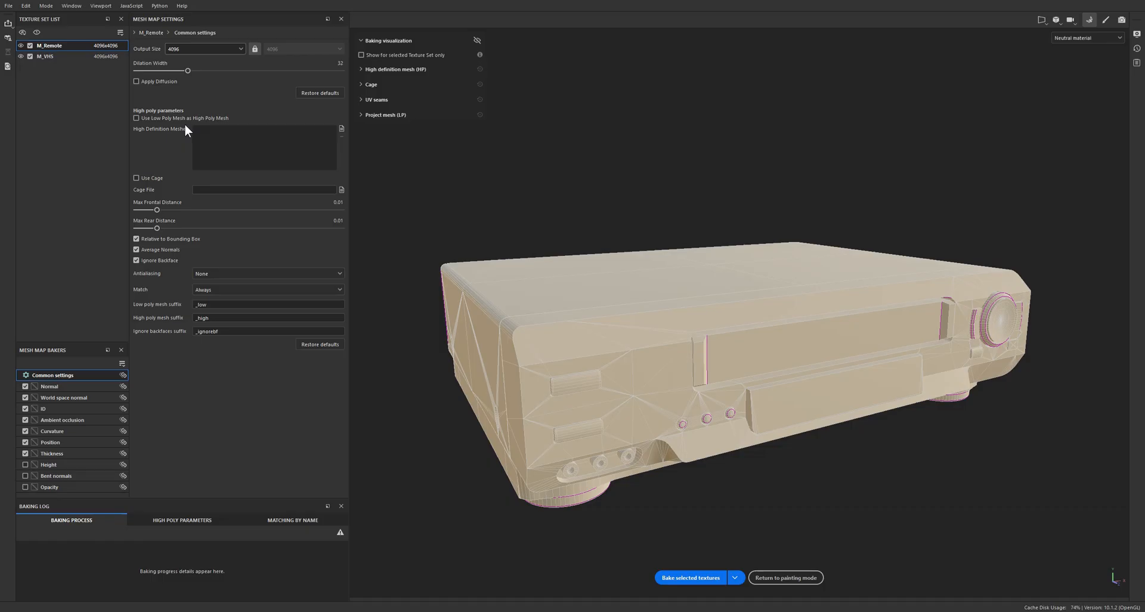
click(253, 51)
click(284, 50)
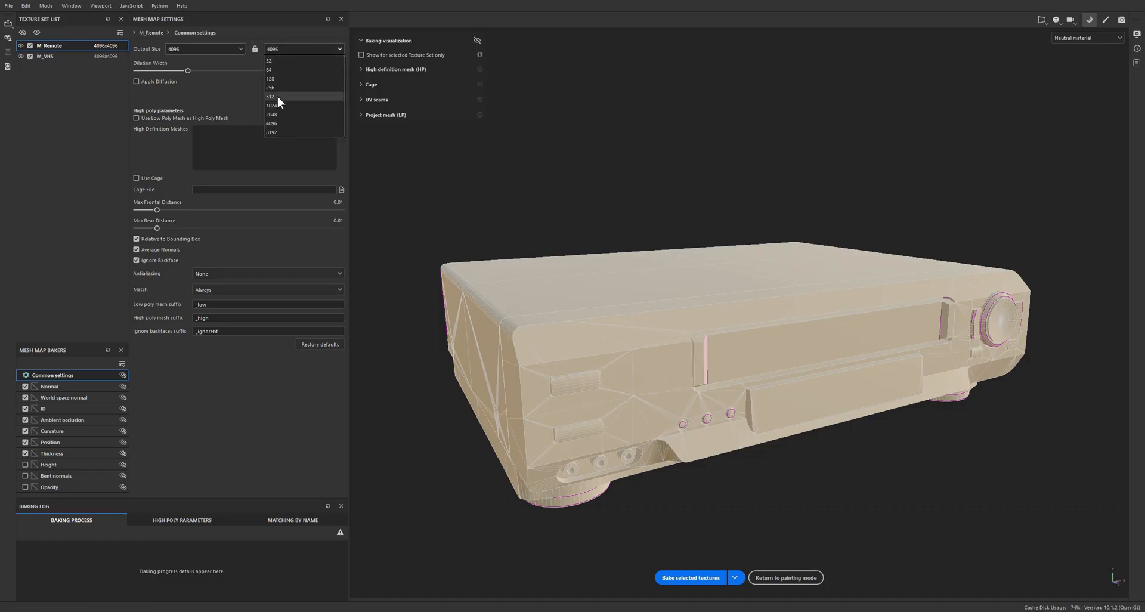
click(278, 114)
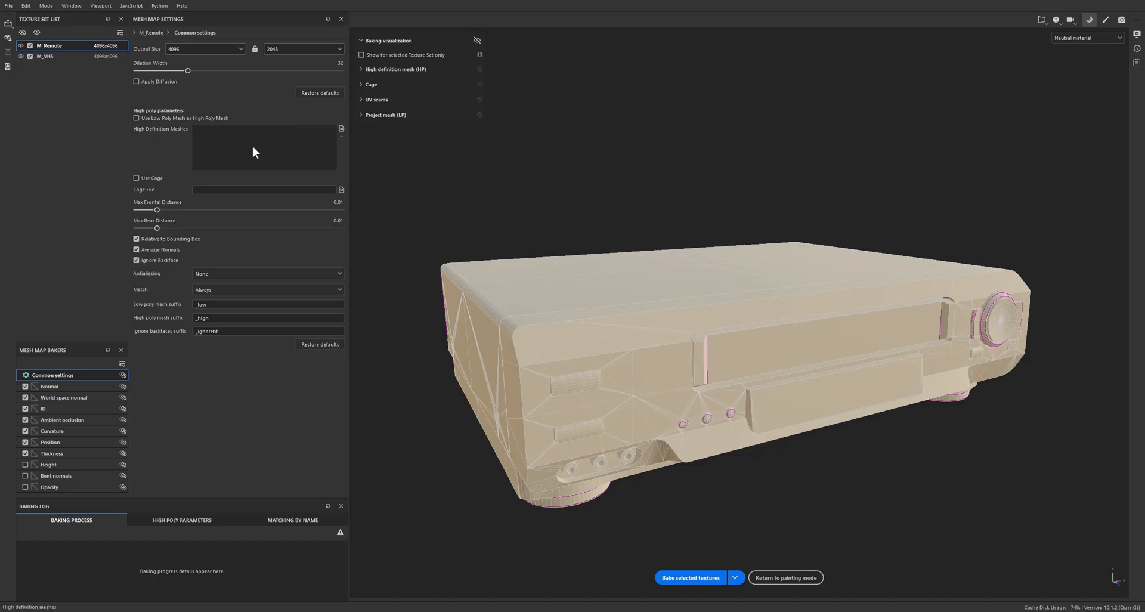
Bake the selected textures using the low-poly mesh as high-poly with Supersampling 4x antialiasing, and return to painting mode.
click(207, 117)
click(221, 273)
click(221, 296)
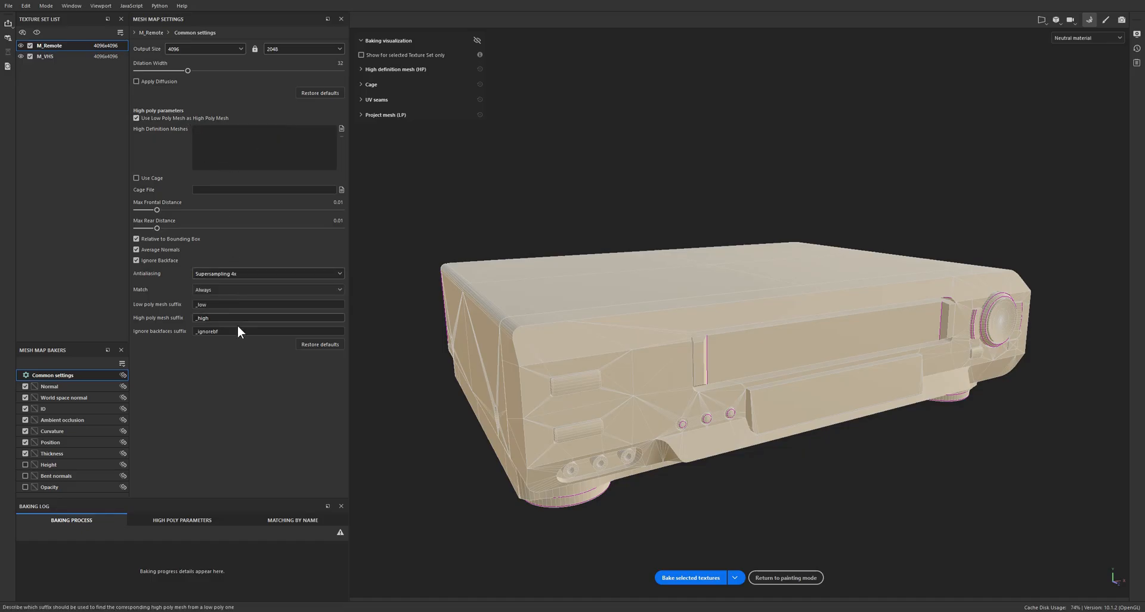
click(683, 576)
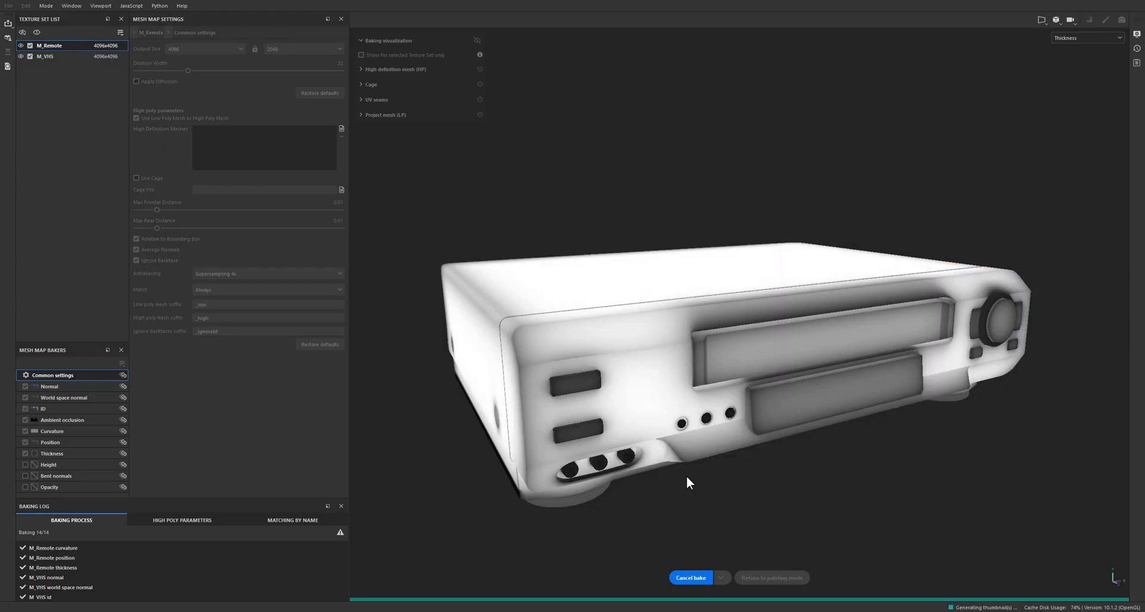
click(785, 578)
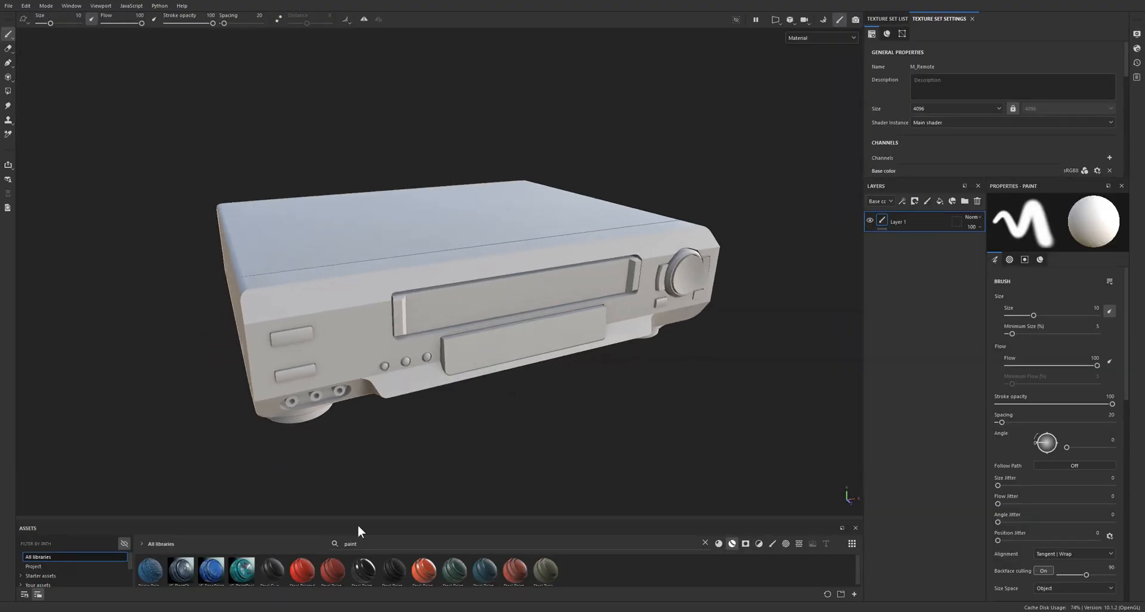
Apply the red chipped painted steel smart material to the VHS player's body and inspect it.
mouse_move(334, 568)
mouse_down()
mouse_move(398, 258)
mouse_move(473, 335)
mouse_up()
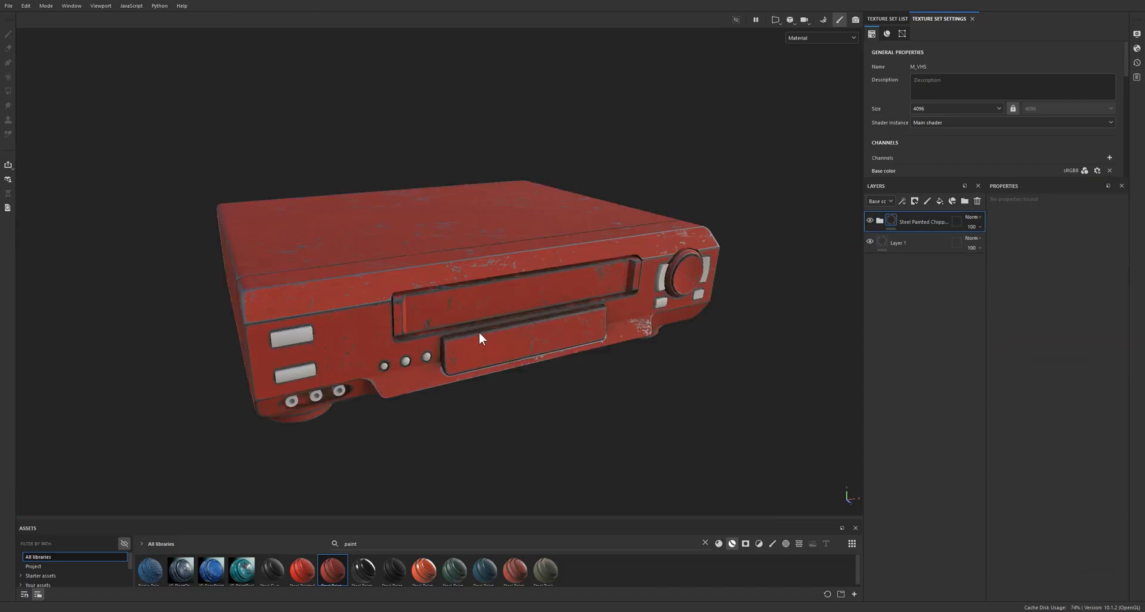
alt+drag(405, 322, 366, 334)
alt+drag(549, 365, 439, 327)
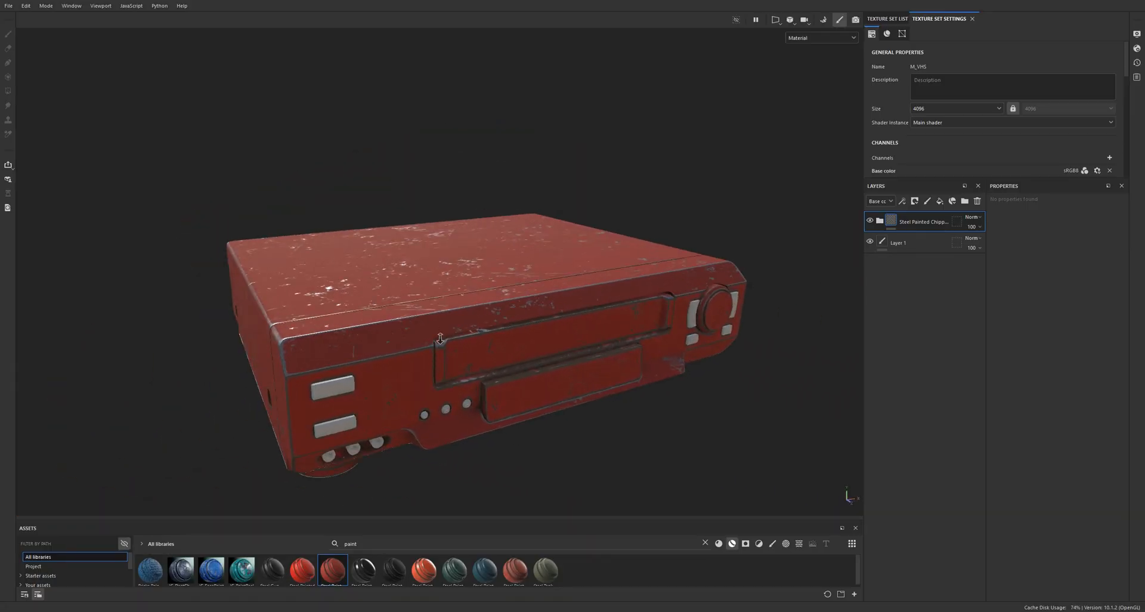
alt+right_drag(439, 327, 436, 321)
Show the 3D and UV views together, and set the M_VHS texture set's size to a non-square 4096 by 2048.
key(F1)
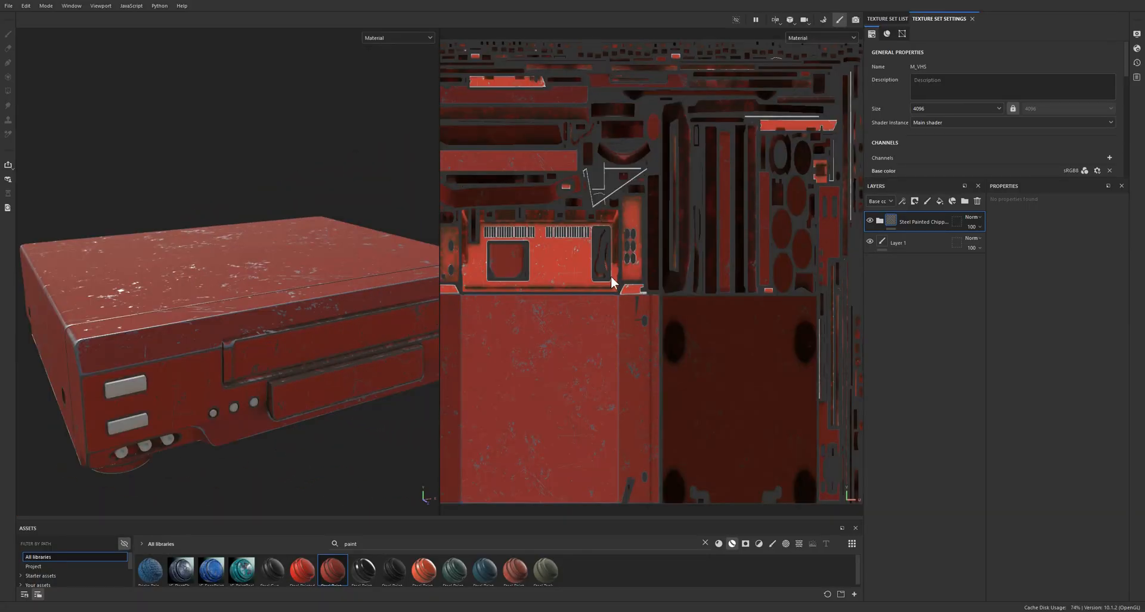
scroll(610, 275, down, 3)
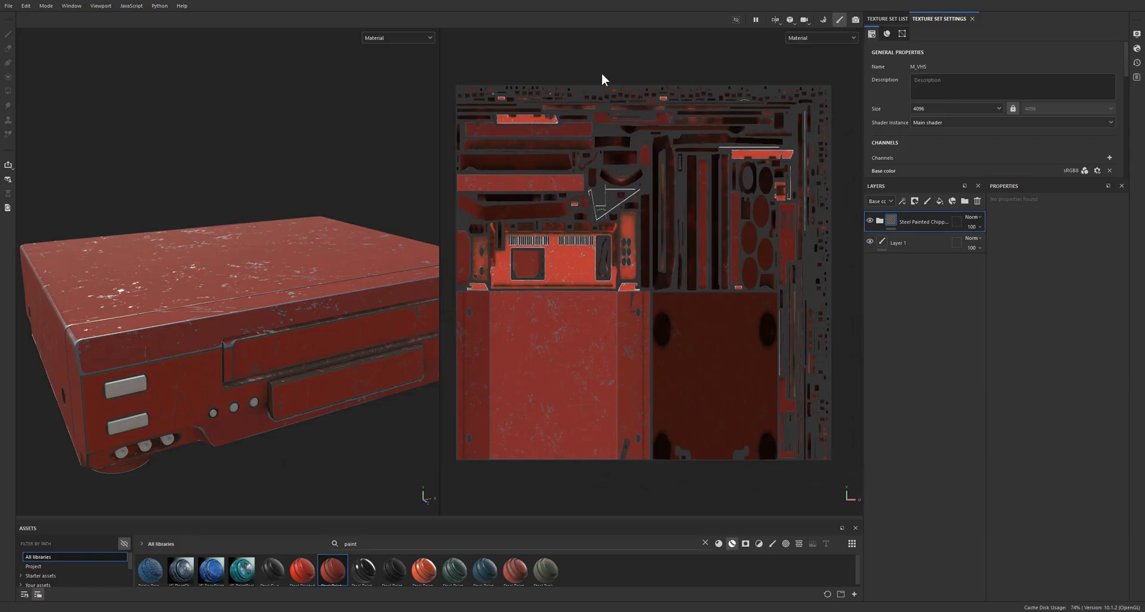
click(1013, 109)
click(1037, 108)
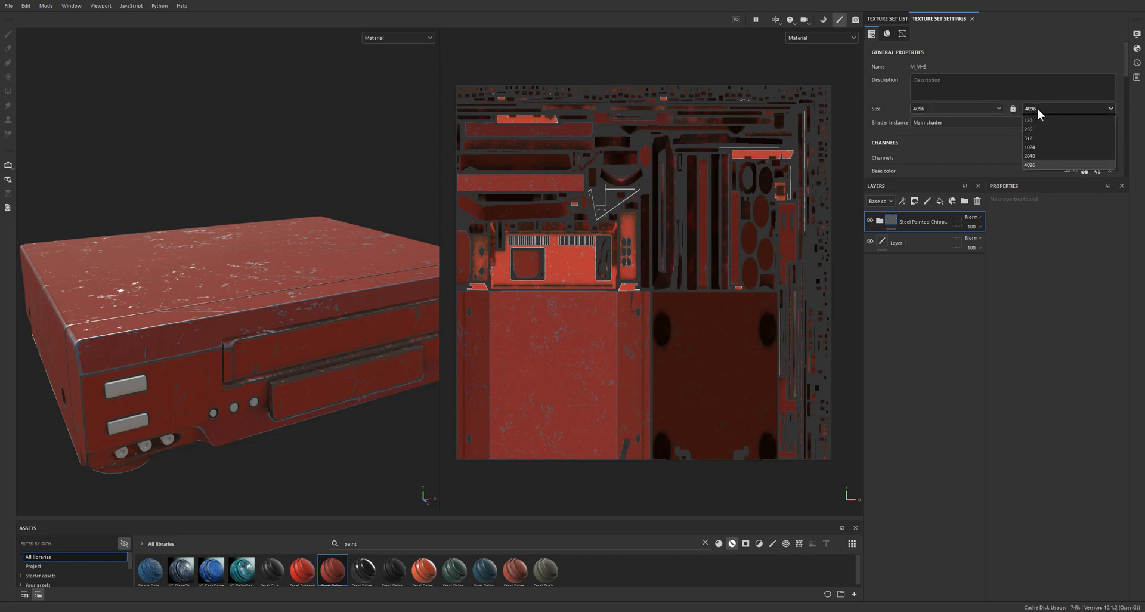
click(1036, 157)
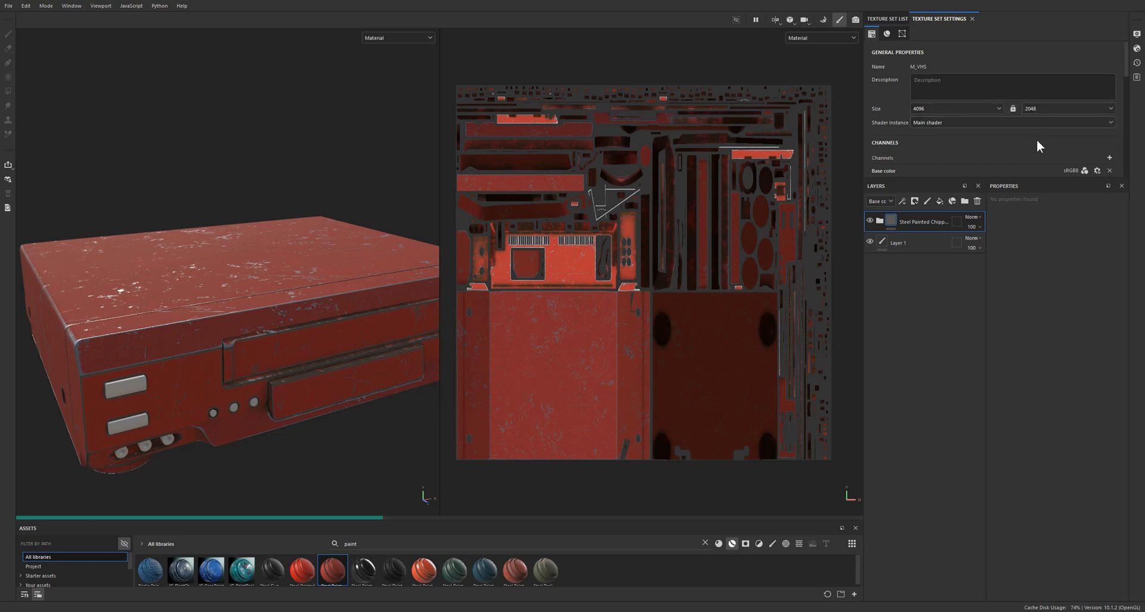
alt+drag(330, 270, 293, 259)
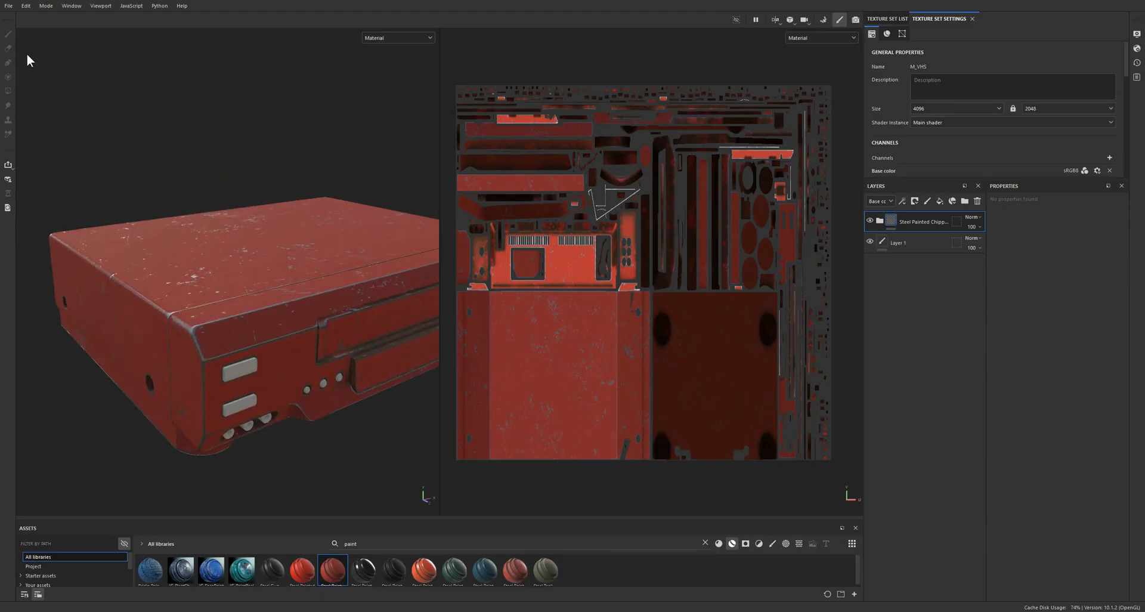
Open the texture export settings and set the output directory to the desktop folder "VHS 4k 2k textures".
click(8, 7)
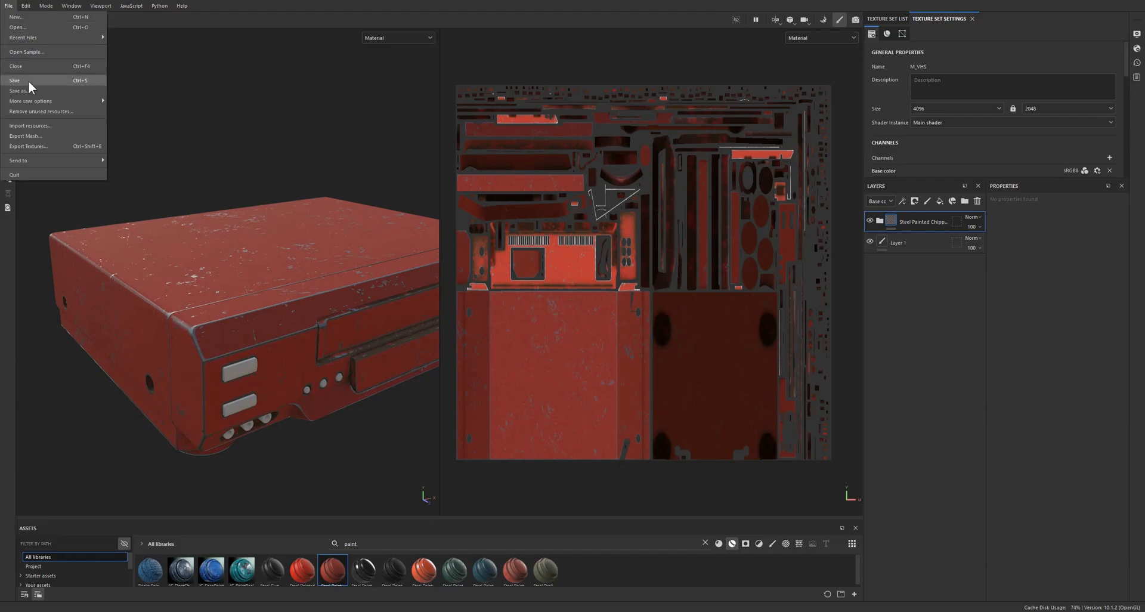
click(34, 145)
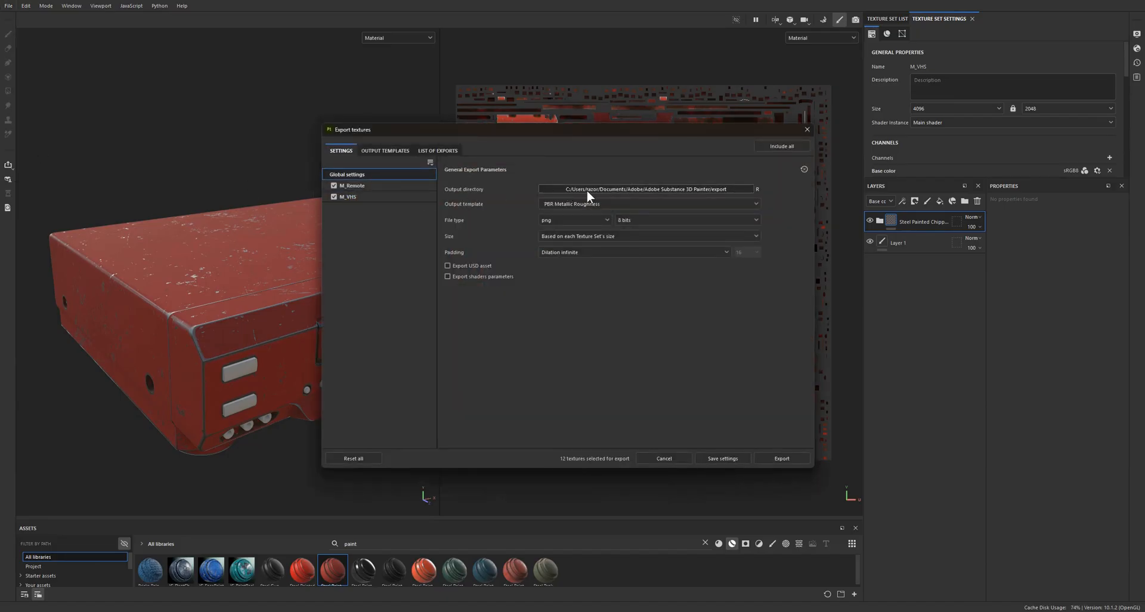
click(589, 190)
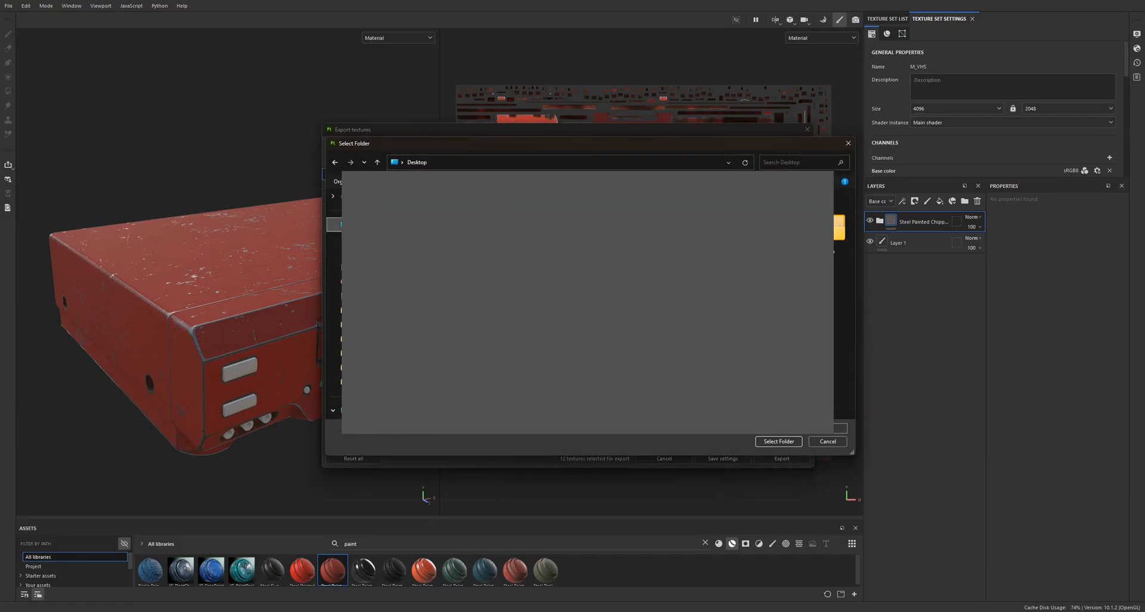
double_click(837, 229)
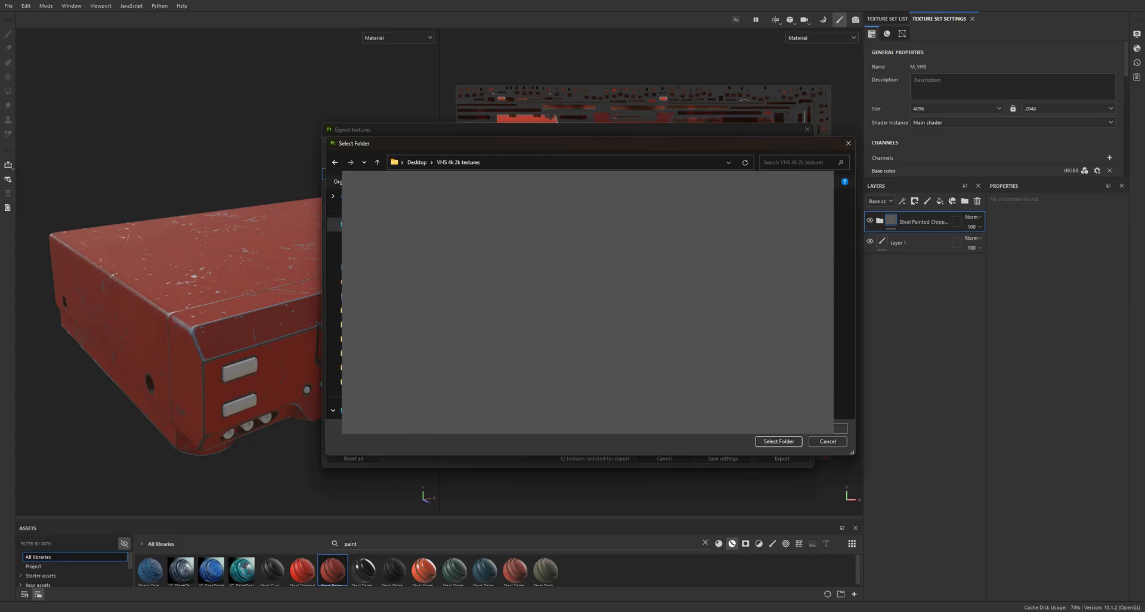
click(786, 439)
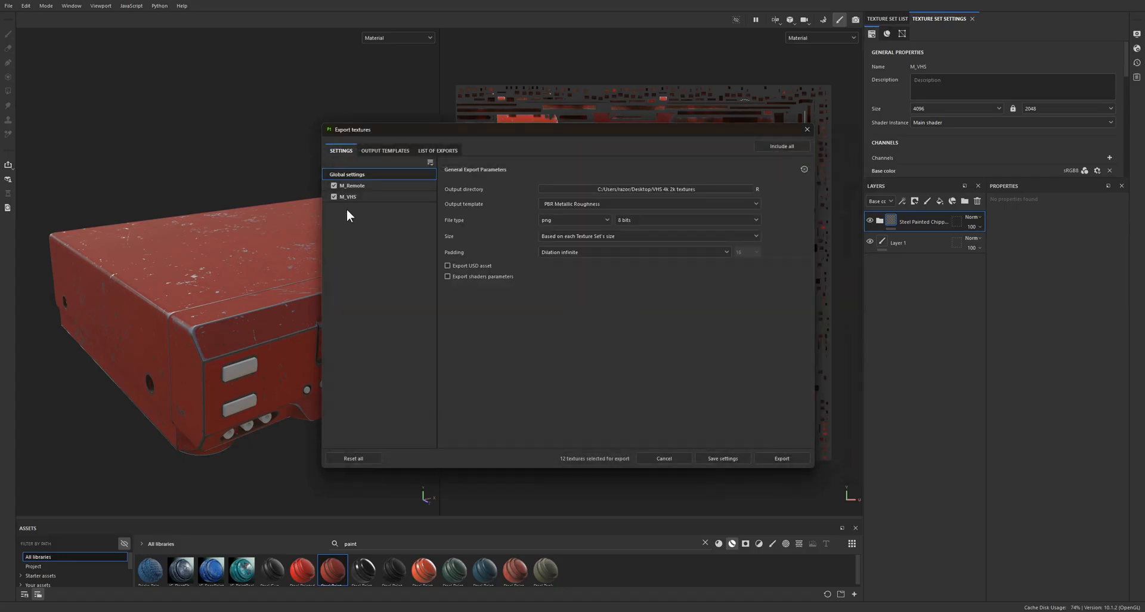
Exclude M_Remote, keep the size based on each texture set's size, and export the M_VHS textures as 8-bit PNG files.
click(334, 185)
click(593, 238)
click(565, 235)
click(393, 197)
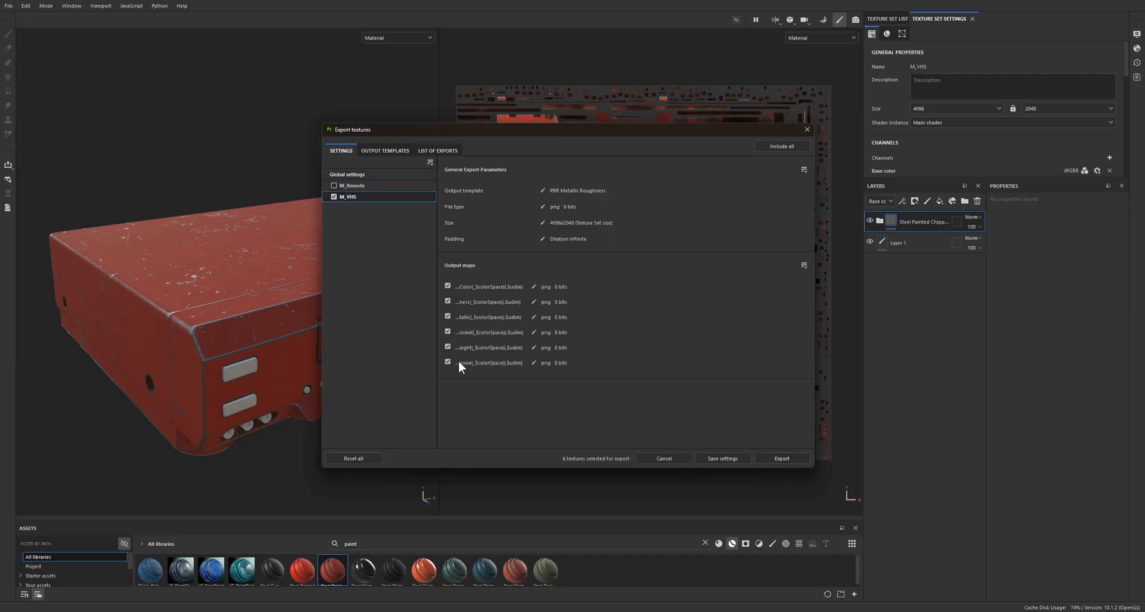
click(382, 177)
click(779, 458)
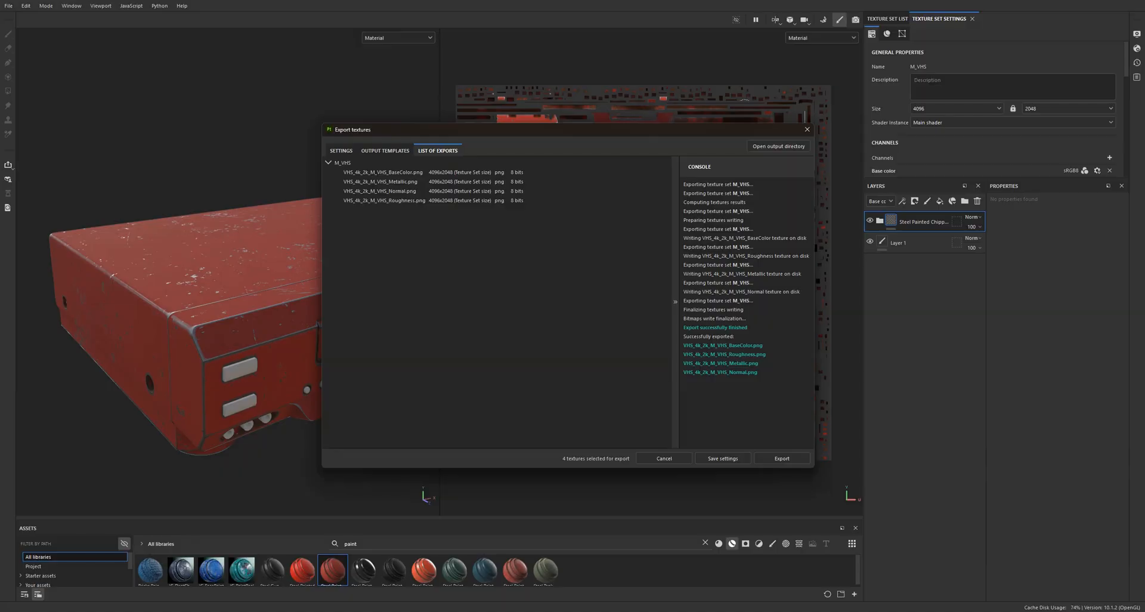
Switch to Blender, show the VHS player's M_VHS shader nodes, and delete the existing Normal Map node.
click(394, 611)
click(11, 18)
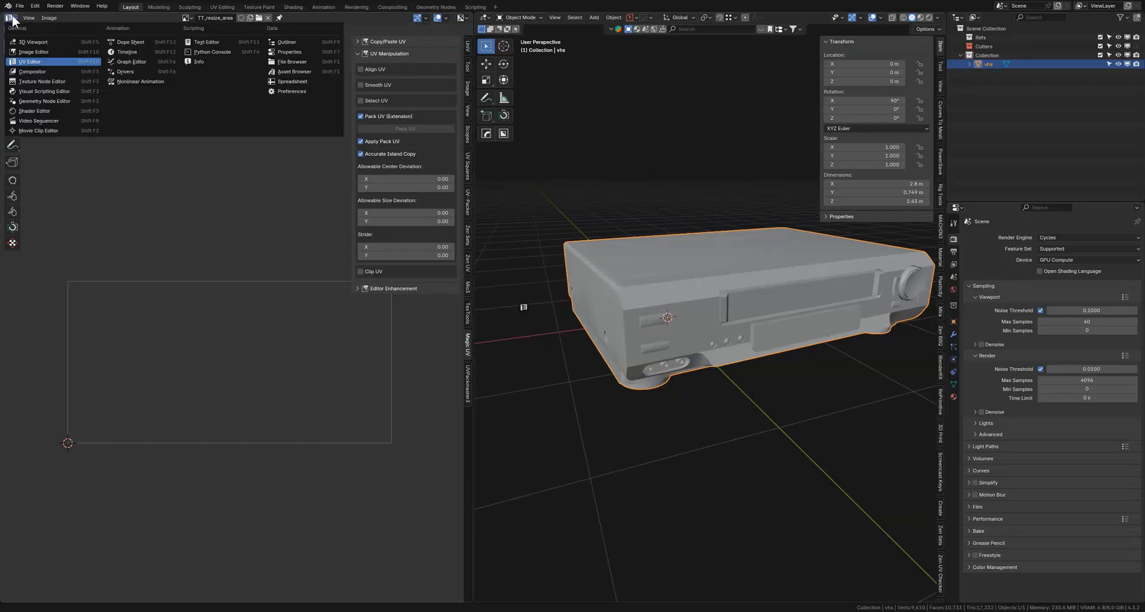
click(26, 112)
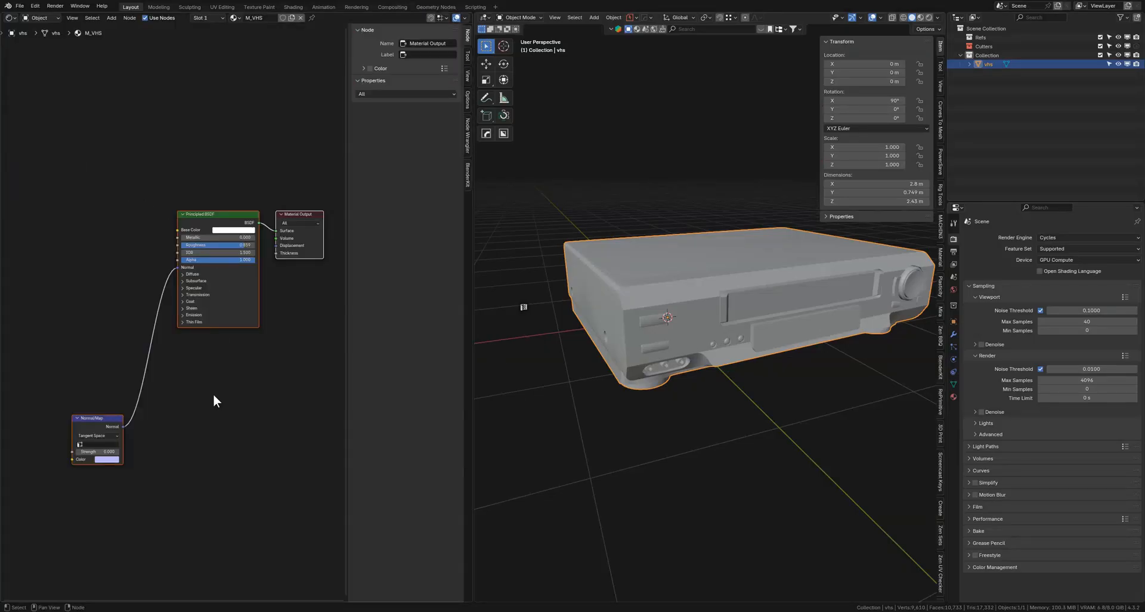
click(113, 419)
key(x)
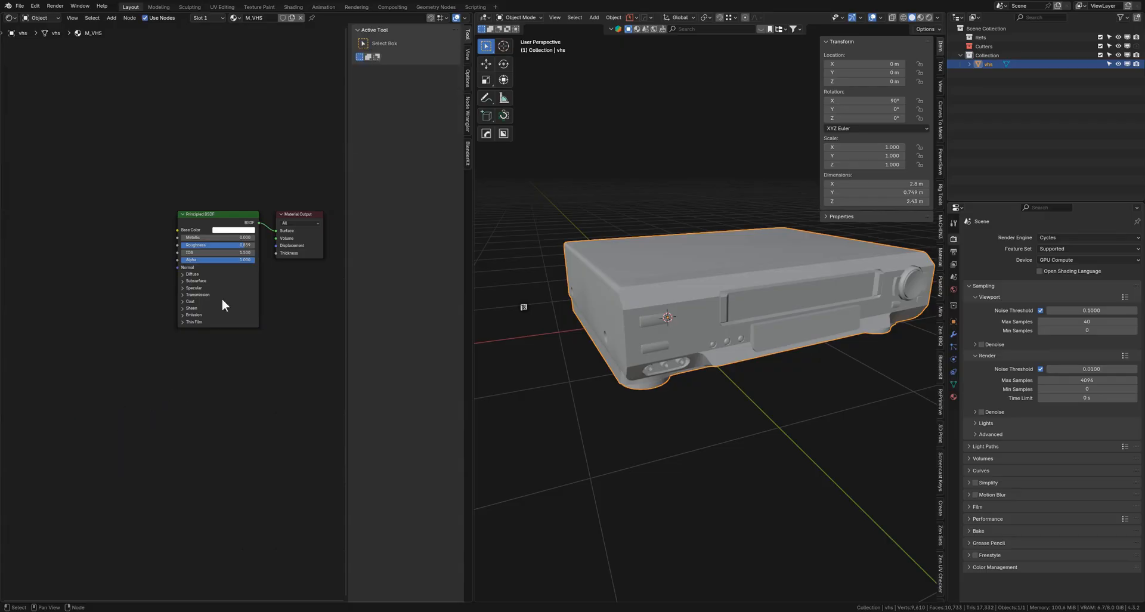
Load the exported base color, metallic, roughness and normal textures onto the Principled BSDF with Principled Texture Setup.
click(227, 216)
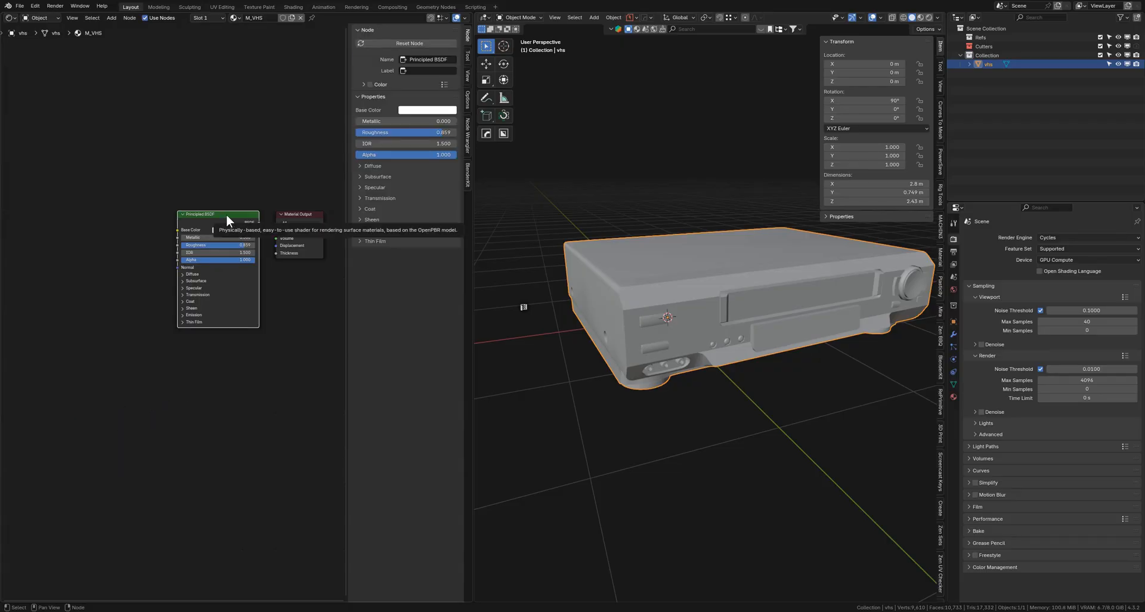
key(ctrl+shift+t)
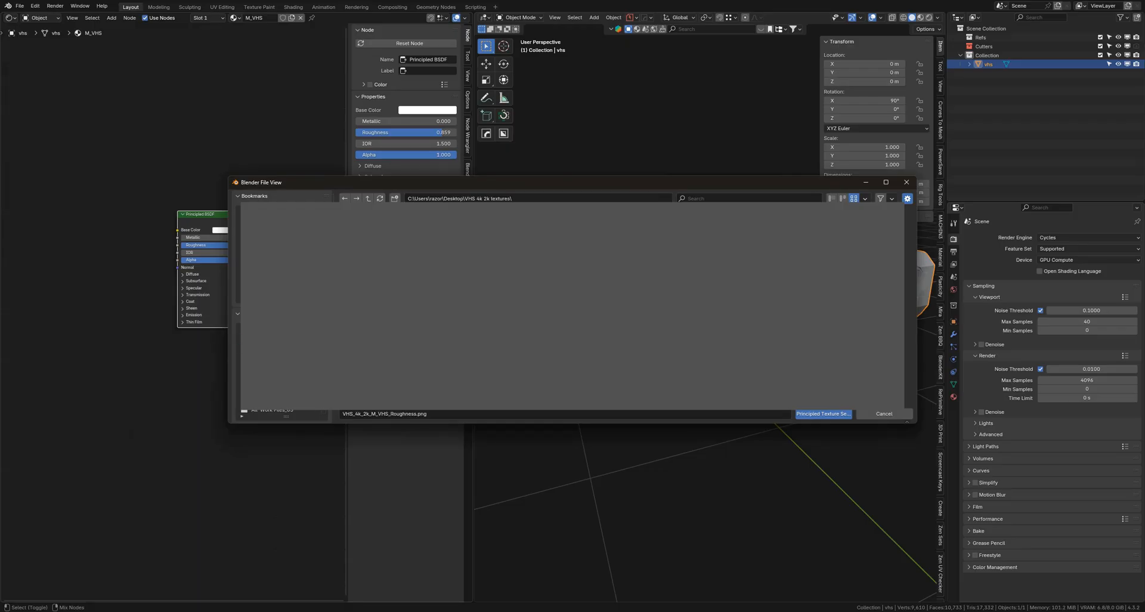
click(816, 414)
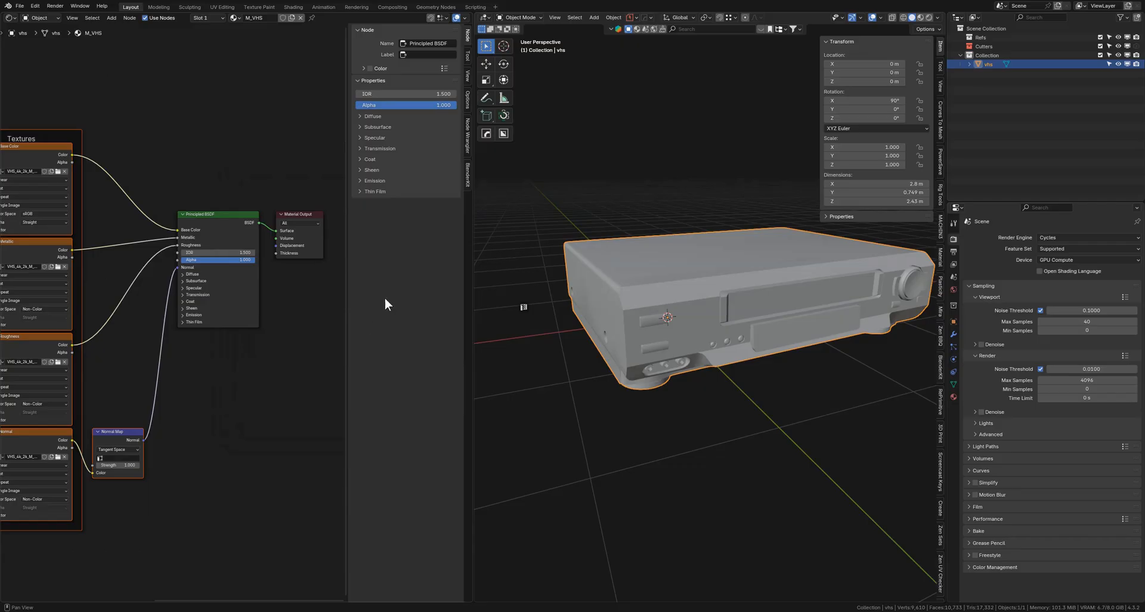
Show the VHS player in rendered shading with Scene World lighting turned off, and inspect the textured front and top.
click(930, 18)
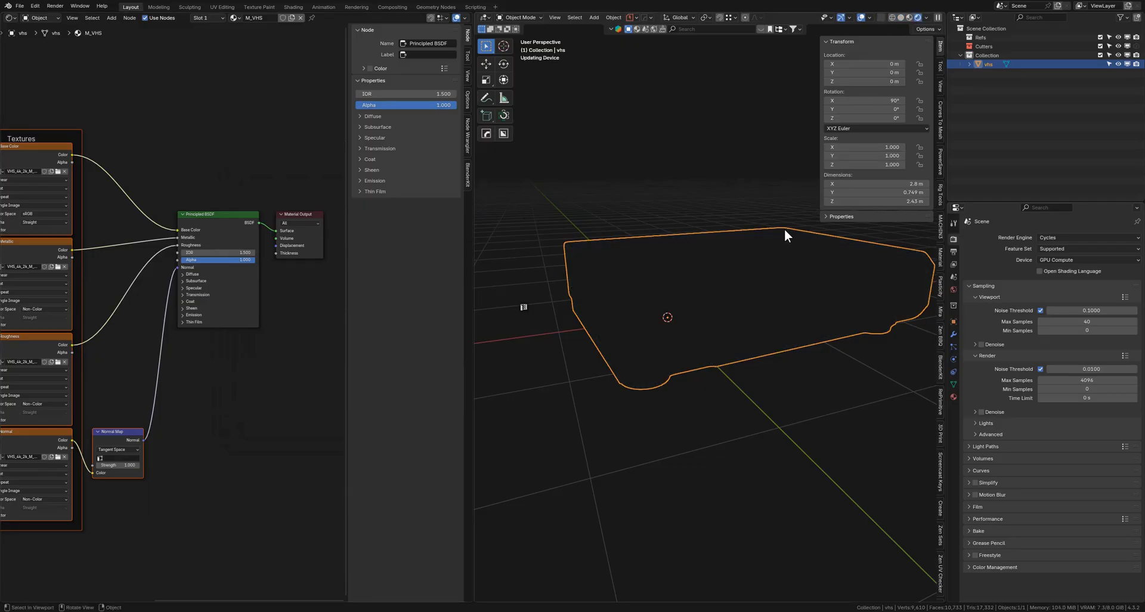
mouse_move(785, 224)
middle_down()
mouse_move(755, 233)
mouse_move(765, 261)
middle_up()
click(926, 18)
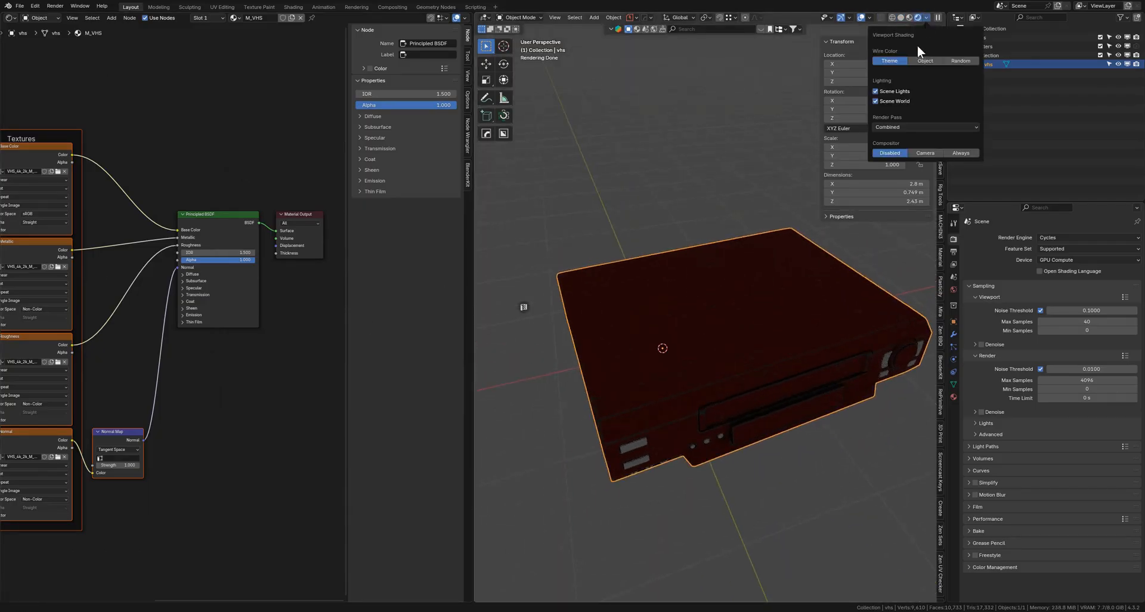
click(900, 99)
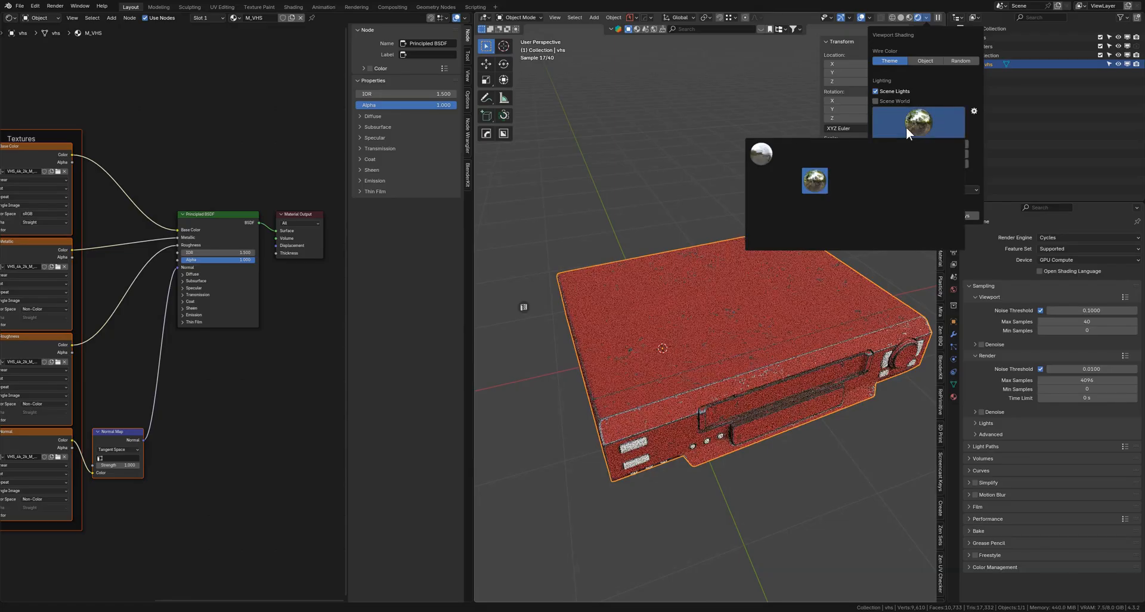
scroll(775, 307, up, 3)
mouse_move(775, 307)
middle_down()
mouse_move(803, 307)
mouse_move(790, 306)
mouse_move(792, 335)
mouse_move(675, 346)
mouse_move(671, 314)
mouse_move(813, 302)
mouse_move(768, 332)
mouse_move(716, 343)
middle_up()
scroll(289, 345, down, 2)
Replace the shader nodes with the UV Editor and display the image VHS_4k_2k_M_VHS_BaseColor.png.
click(10, 19)
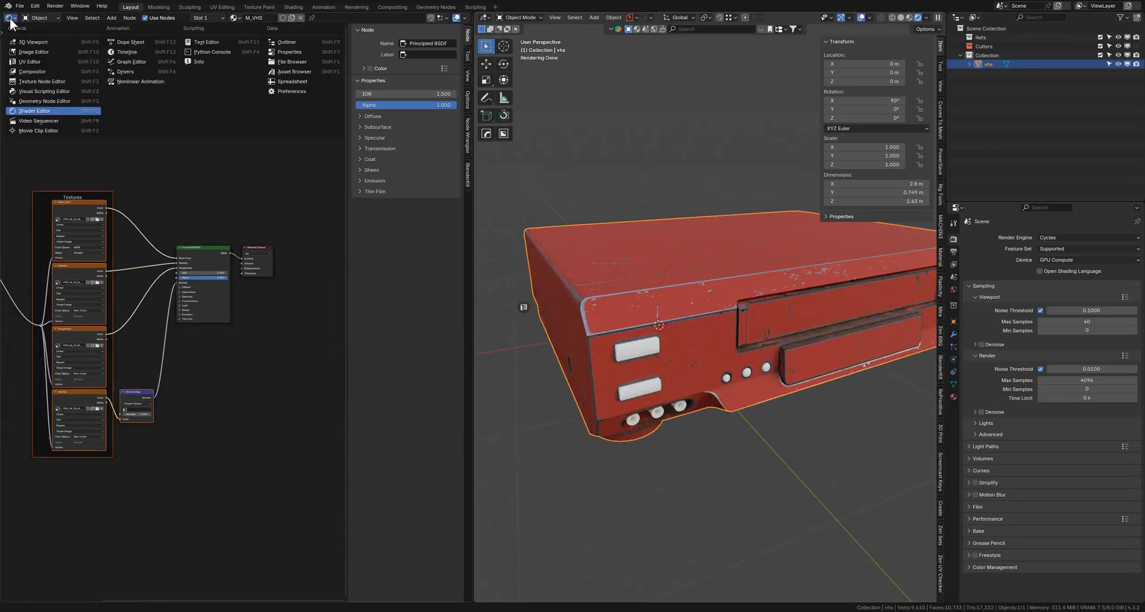
click(45, 63)
click(188, 17)
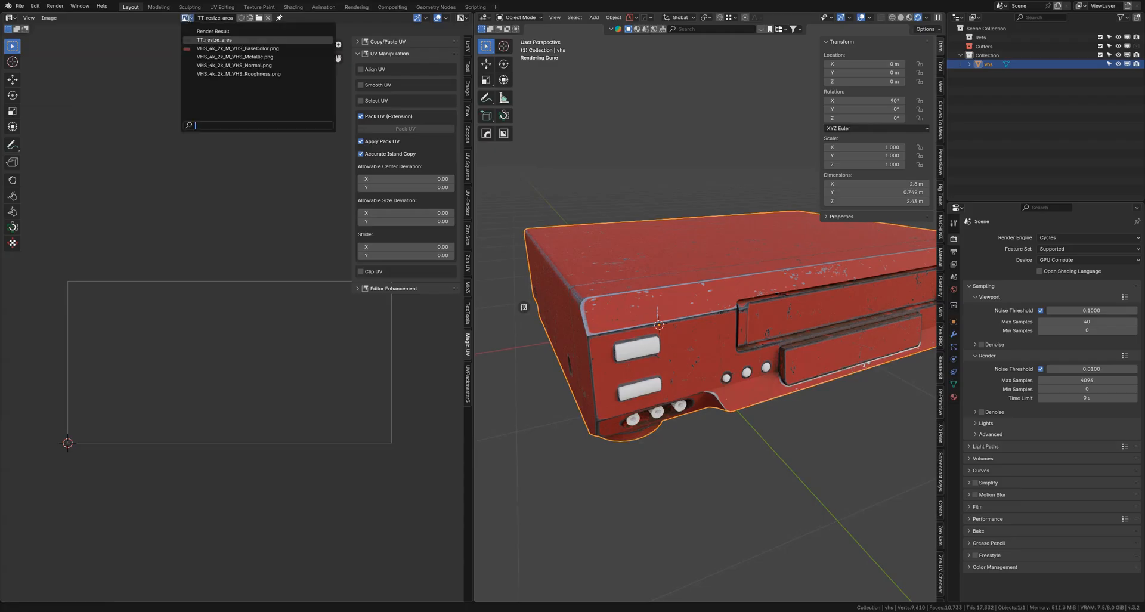
click(195, 49)
Examine the VHS player's UV layout over the base color image in Edit Mode, then return to Object Mode and inspect the top surface.
middle_drag(700, 304, 671, 301)
key(Tab)
click(723, 298)
scroll(396, 385, up, 3)
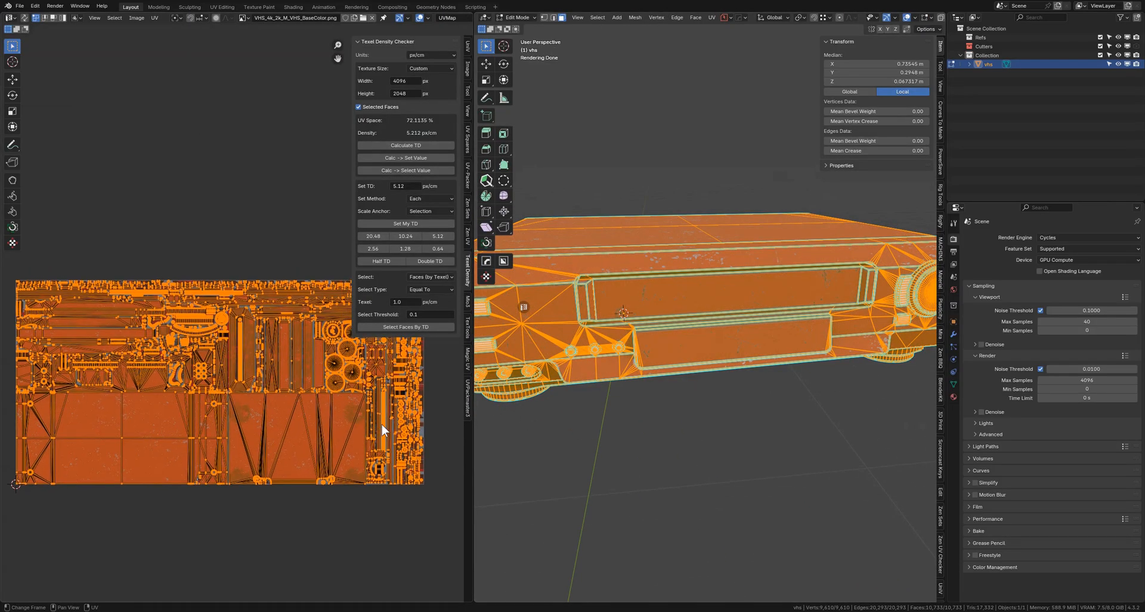
middle_drag(364, 365, 384, 327)
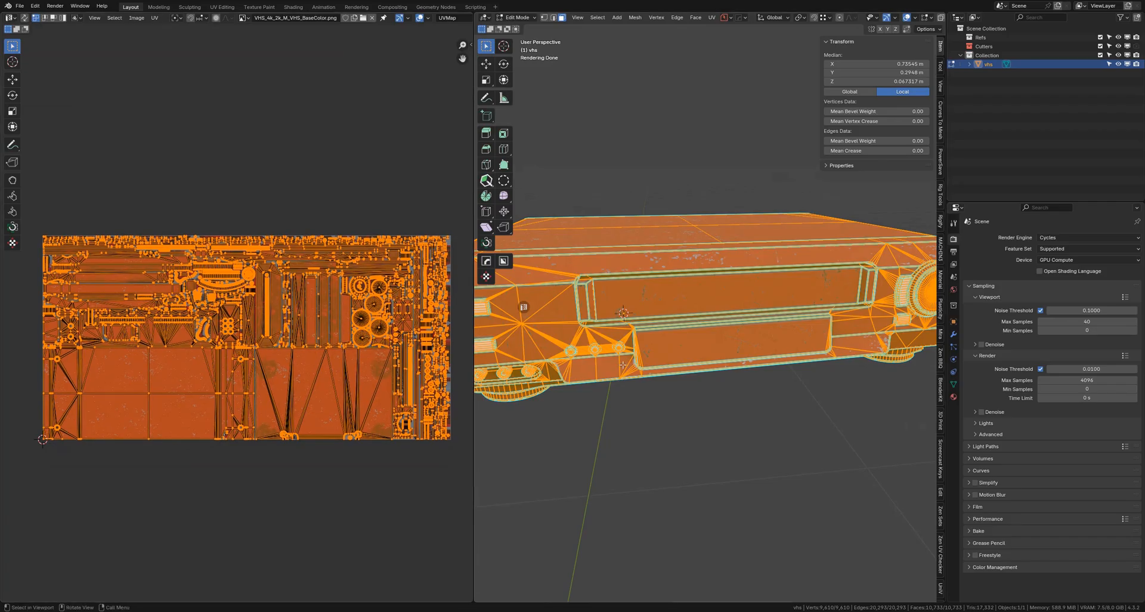
mouse_move(600, 353)
middle_down()
mouse_move(662, 373)
mouse_move(743, 367)
mouse_move(674, 413)
mouse_move(683, 299)
middle_up()
scroll(676, 413, up, 3)
key(Tab)
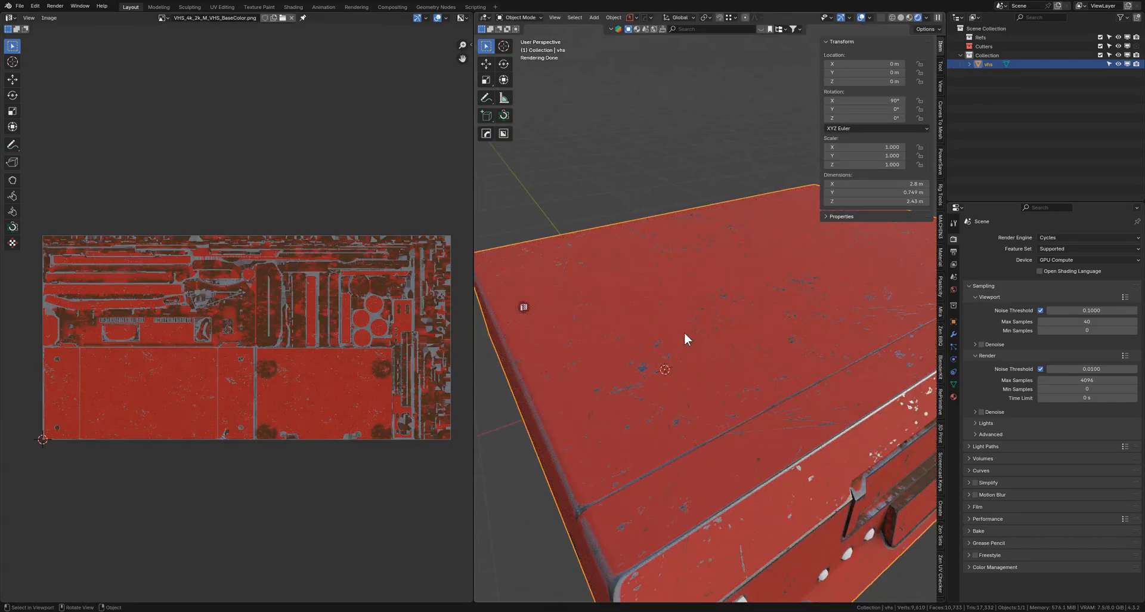